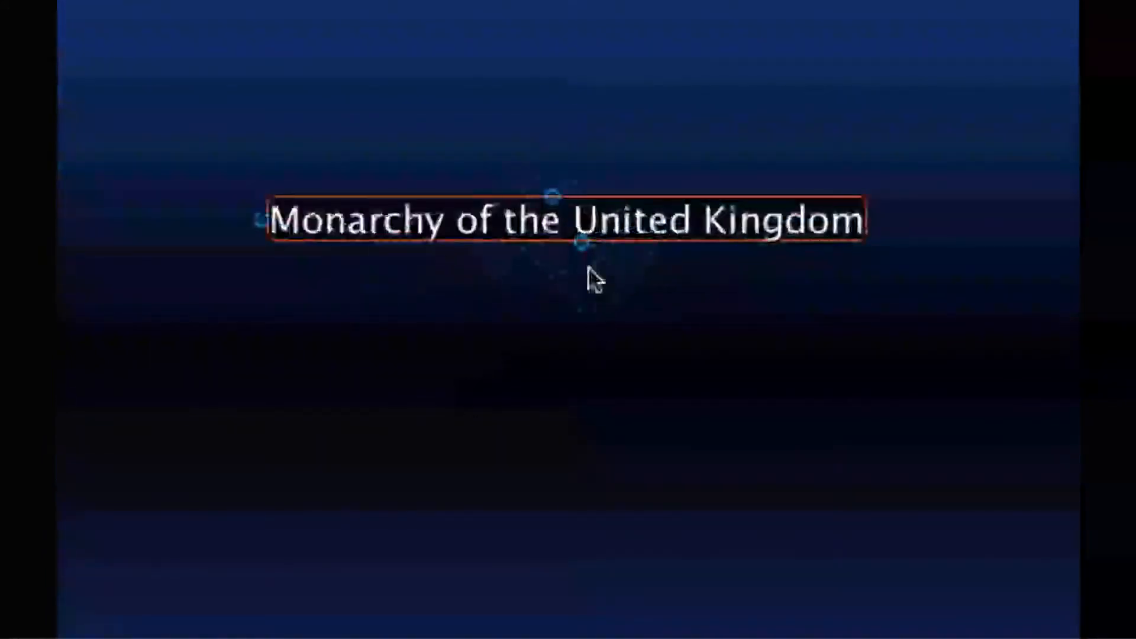
# Step: Create child thoughts George V, Edward VIII, George VI and Elizabeth II beneath Monarchy of the United Kingdom in one entry
pyautogui.moveTo(582, 248); pyautogui.dragTo(460, 438)
pyautogui.write('G')
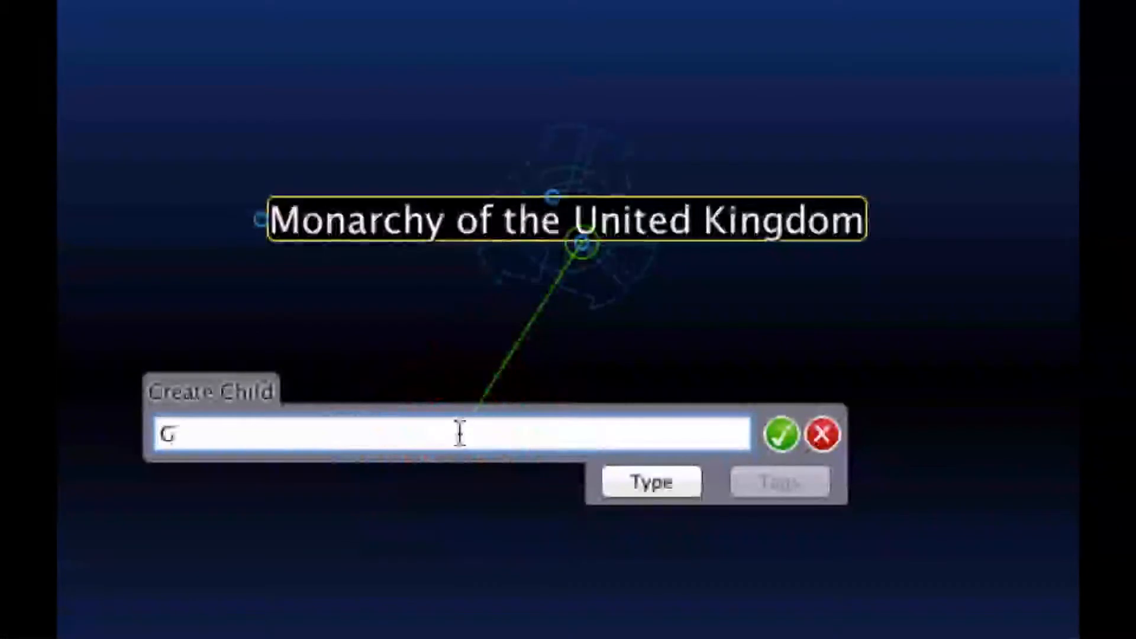
pyautogui.write('eorge V')
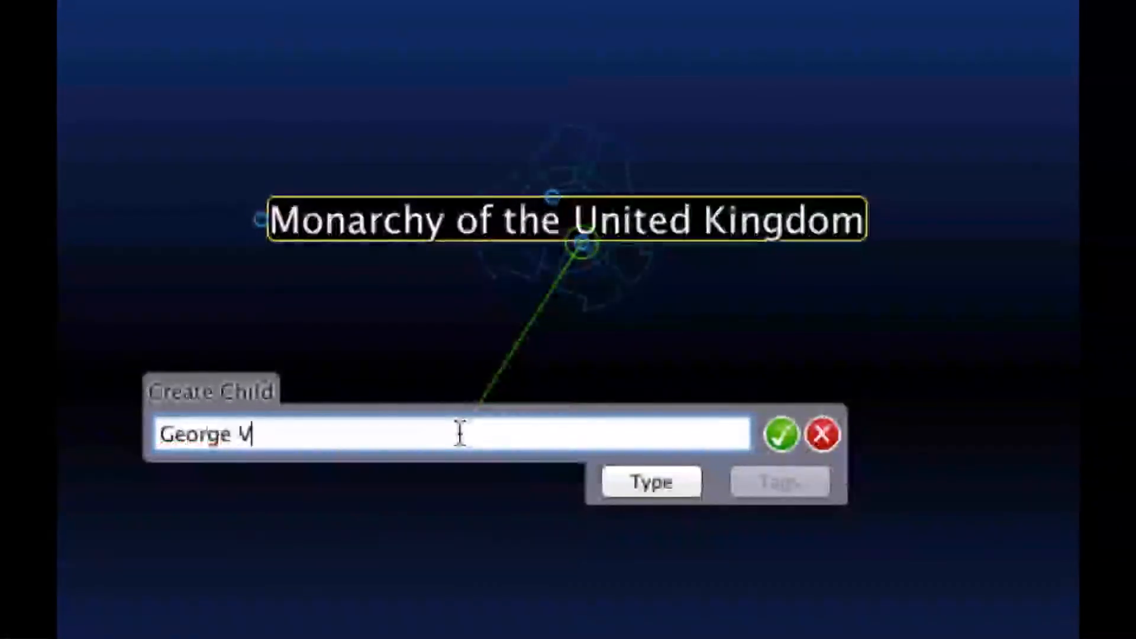
pyautogui.write('; ')
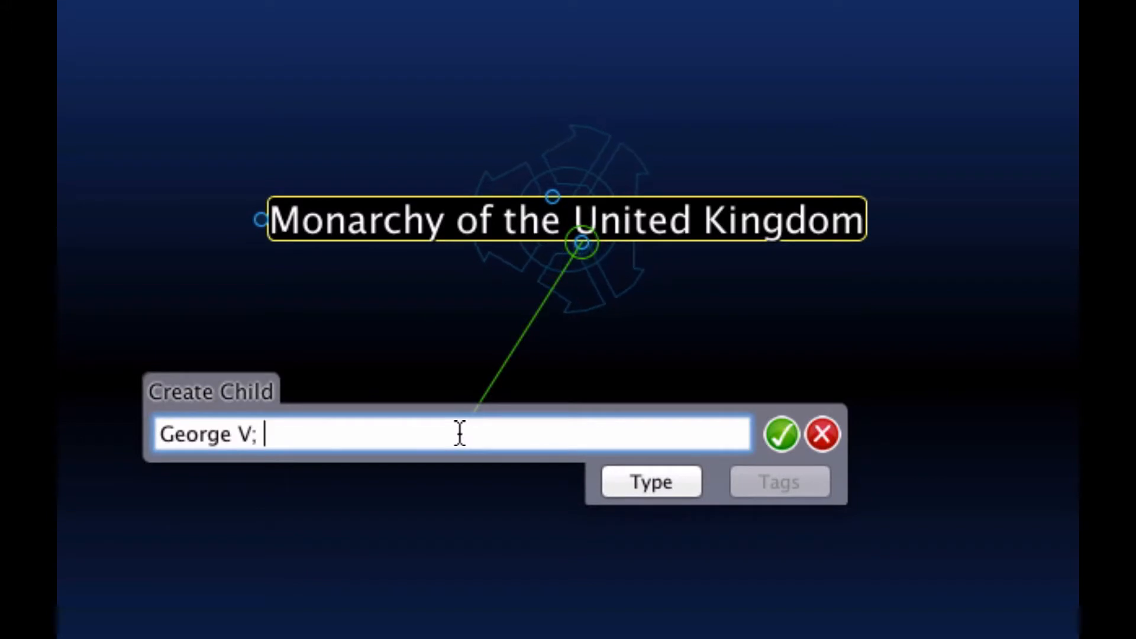
pyautogui.write('Edward V')
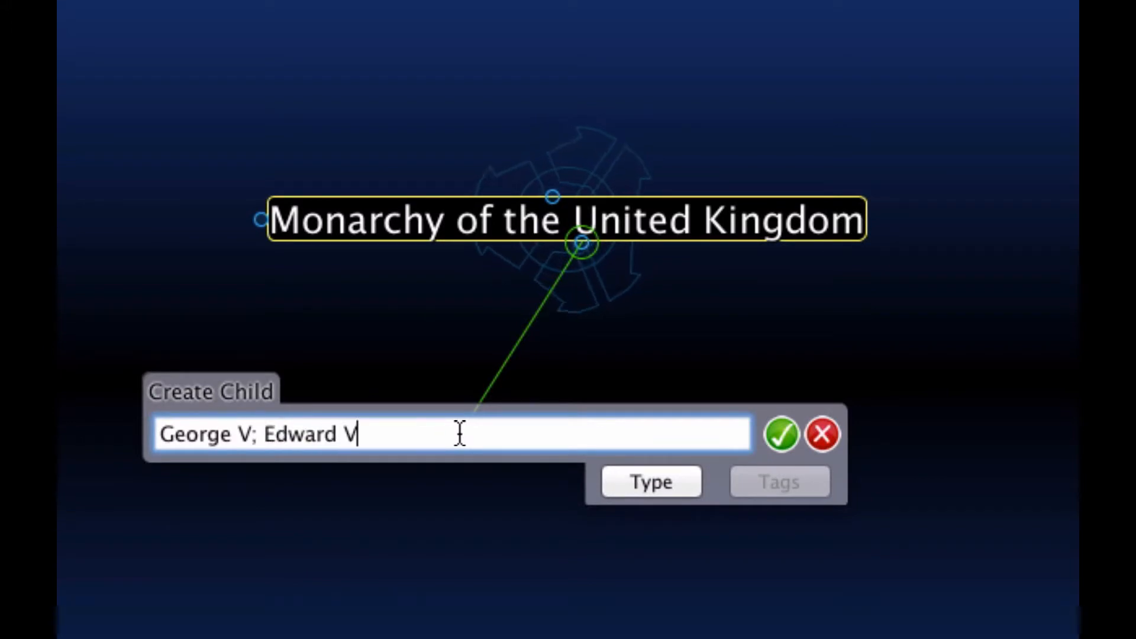
pyautogui.write('III;')
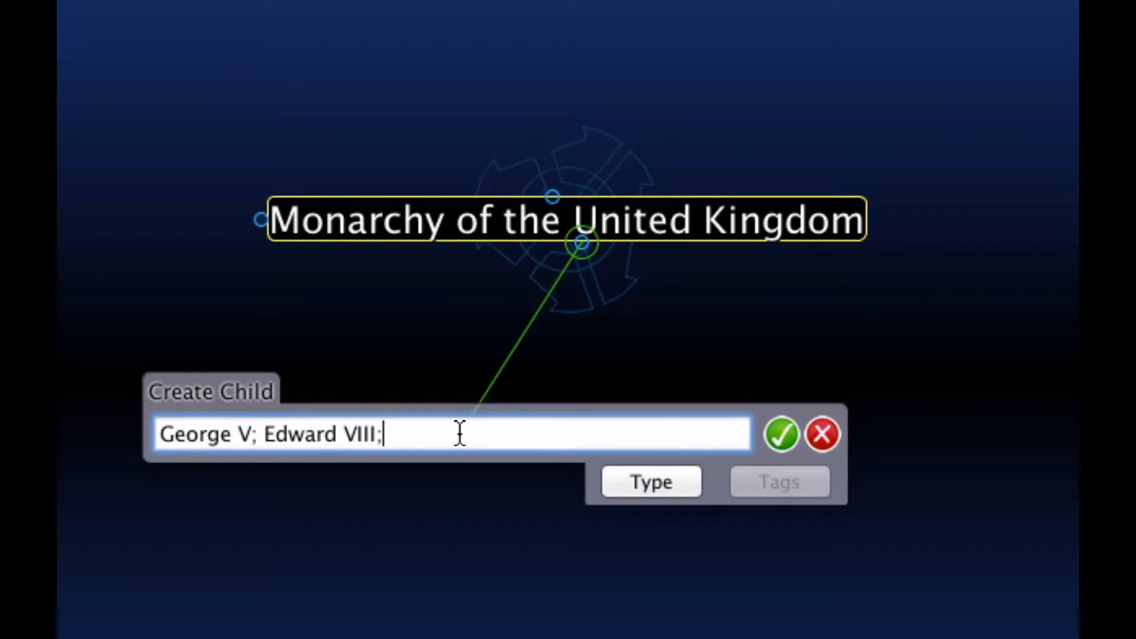
pyautogui.write(' George VI')
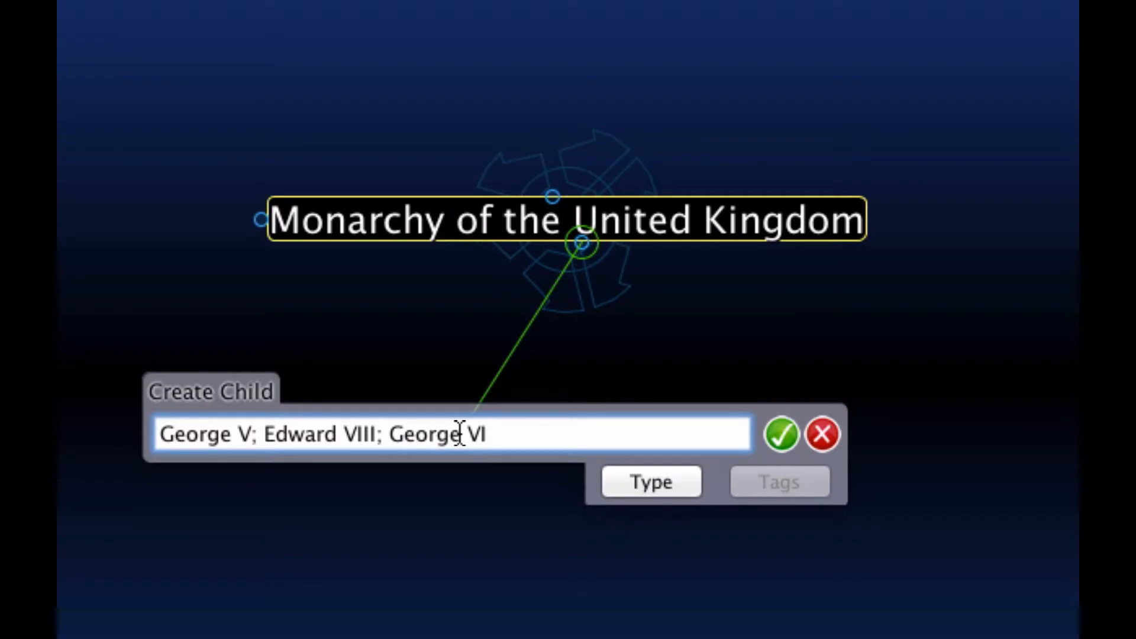
pyautogui.write('; ')
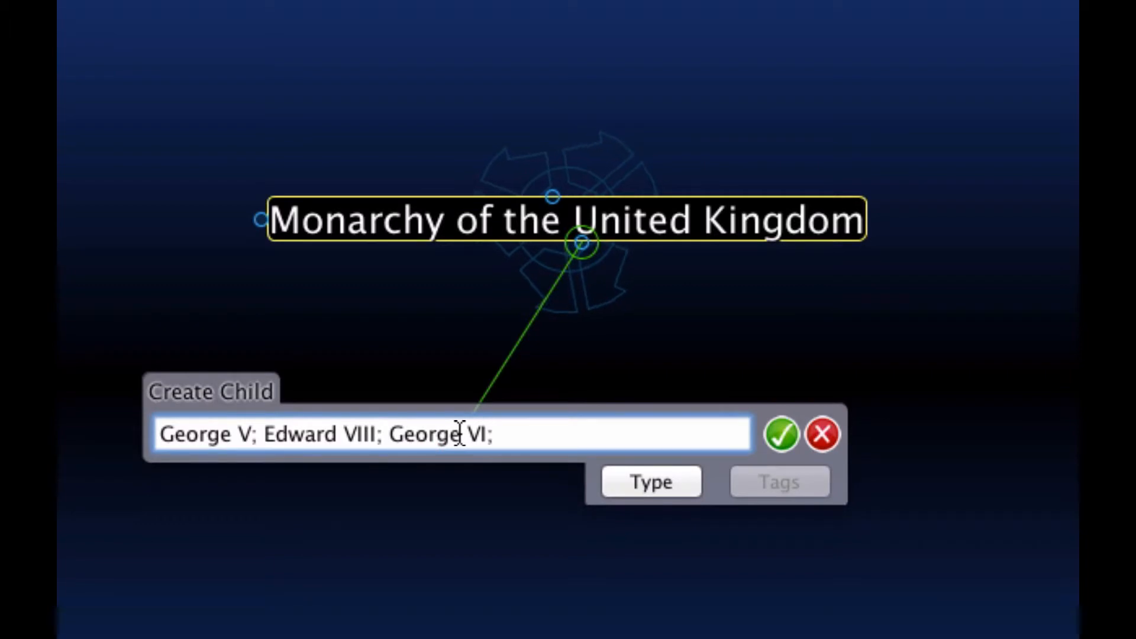
pyautogui.write('Eliz')
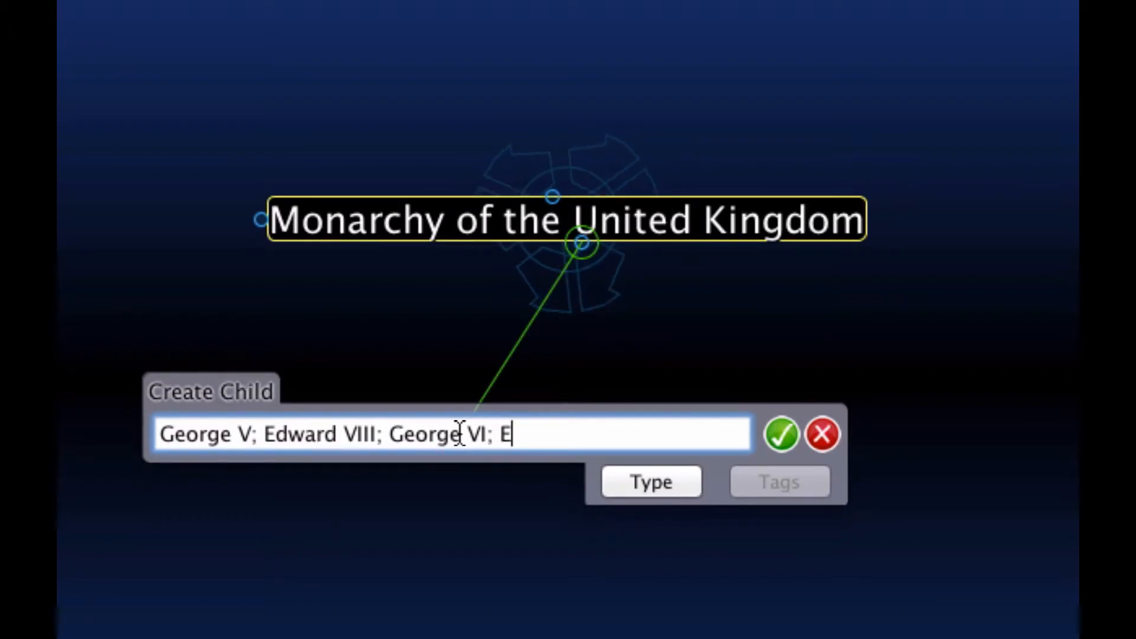
pyautogui.write('abeth II')
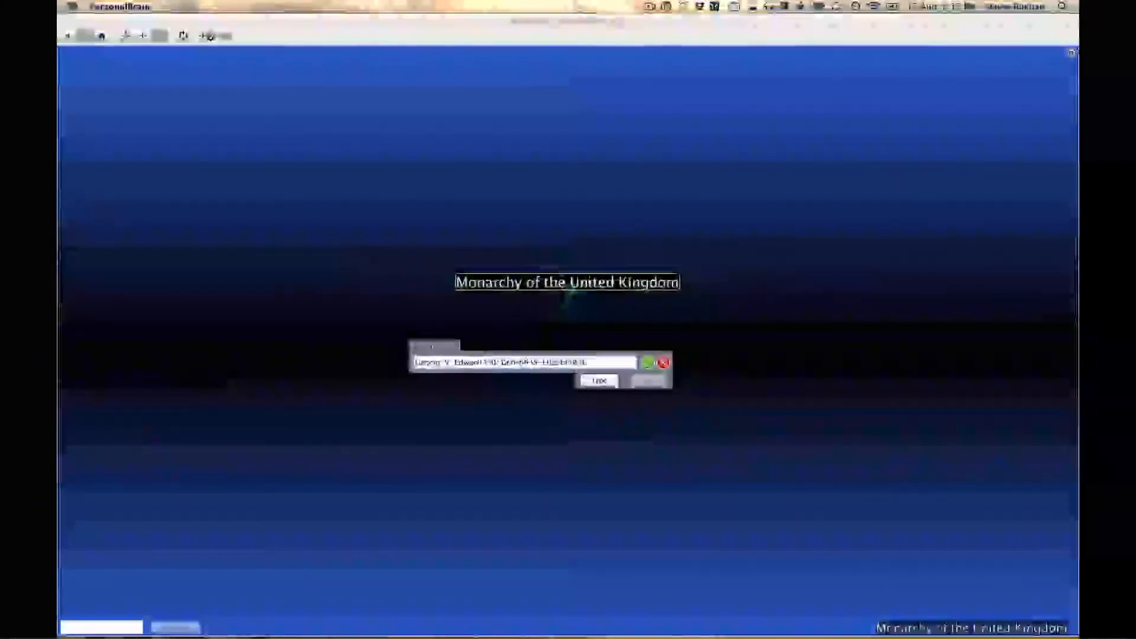
pyautogui.press('Return')
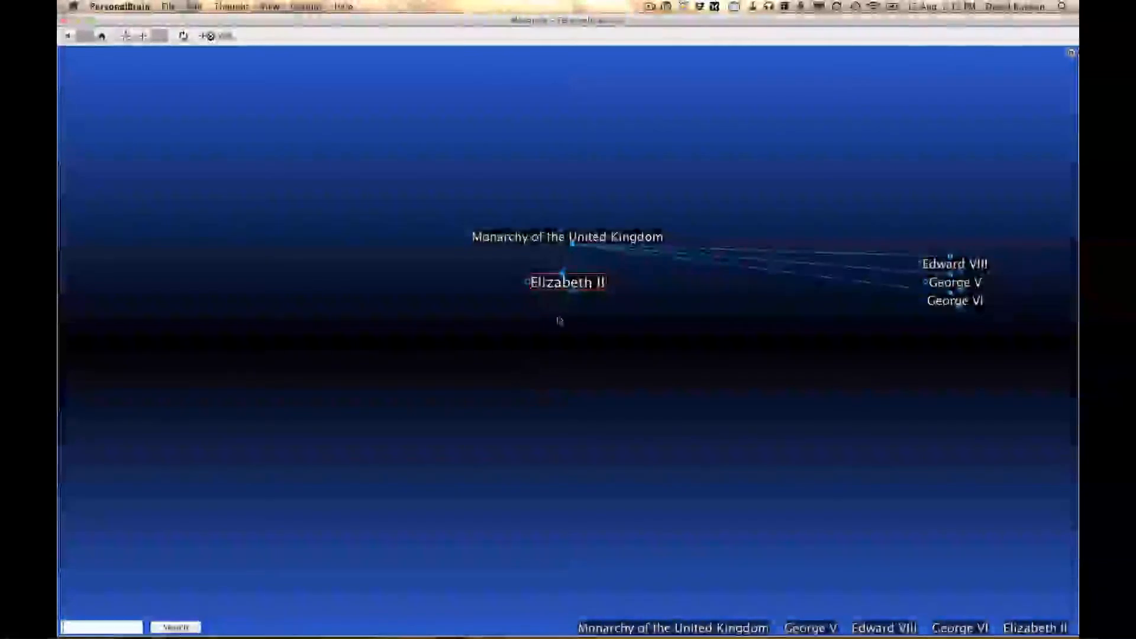
# Step: Create a parent thought named Queen above Elizabeth II
pyautogui.moveTo(563, 273); pyautogui.dragTo(472, 183)
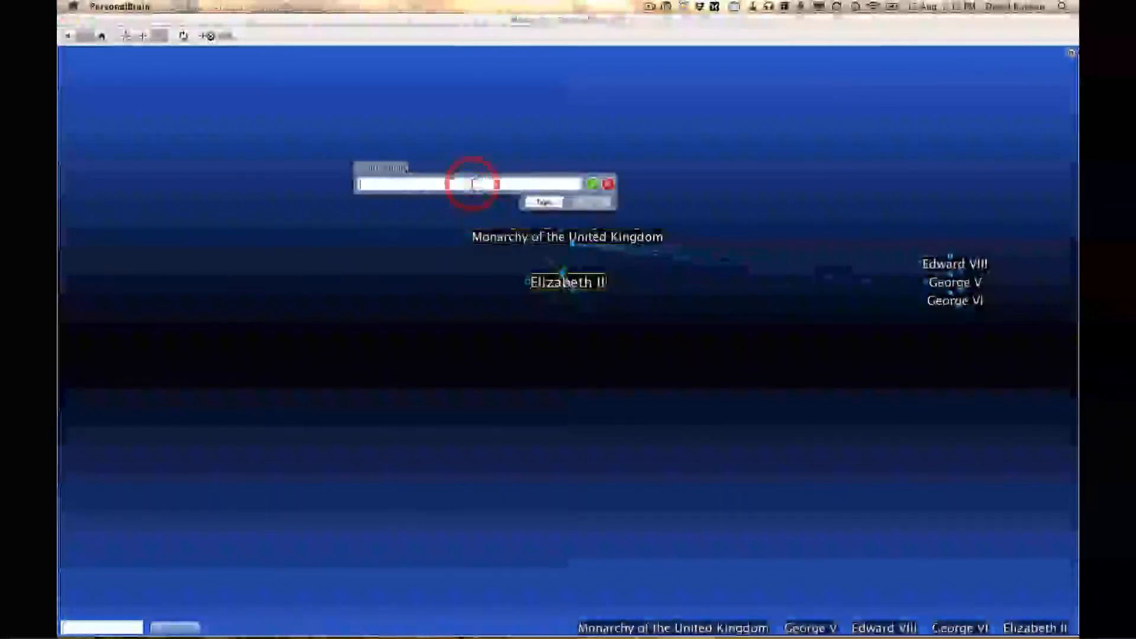
pyautogui.write('Queen')
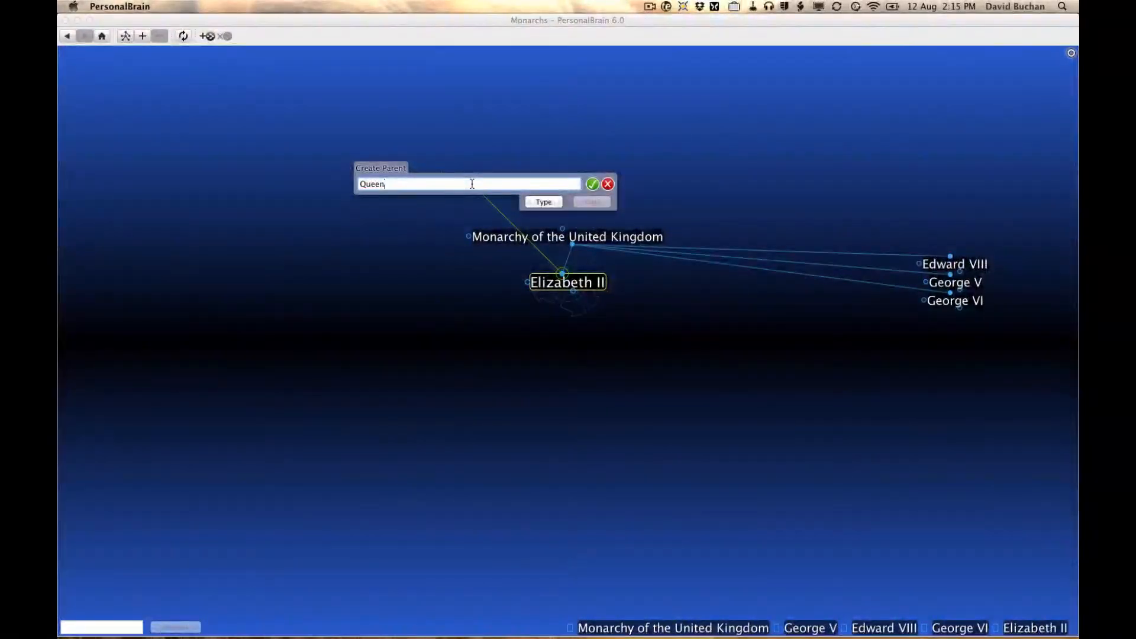
pyautogui.press('Return')
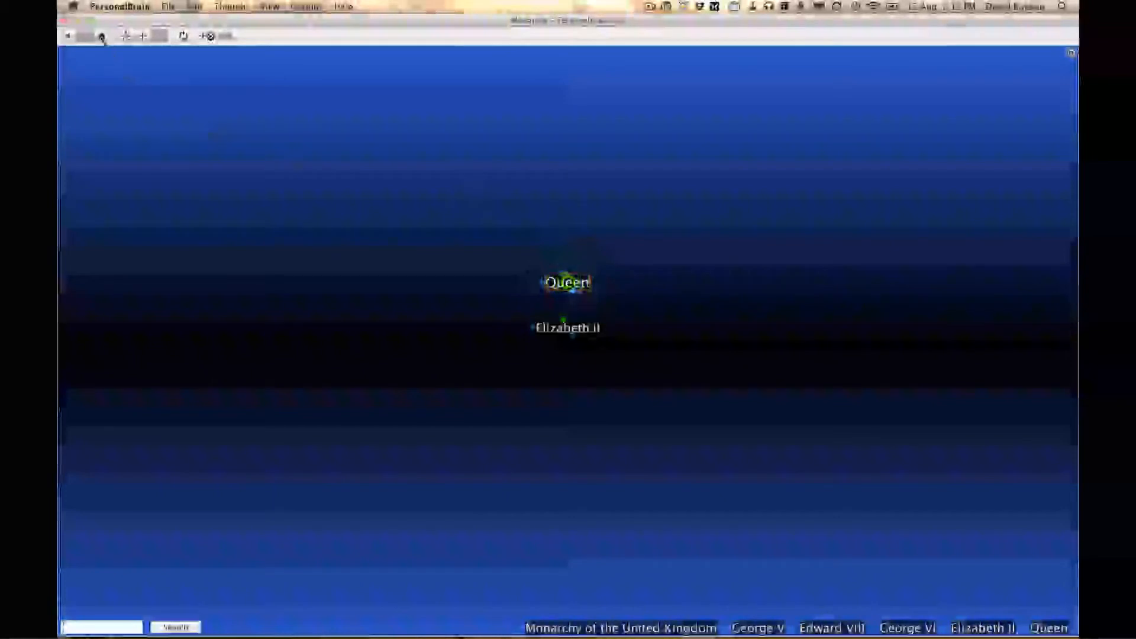
# Step: From the home thought, create a parent named King above Edward VIII and link George V and George VI as its children
pyautogui.click(101, 37)
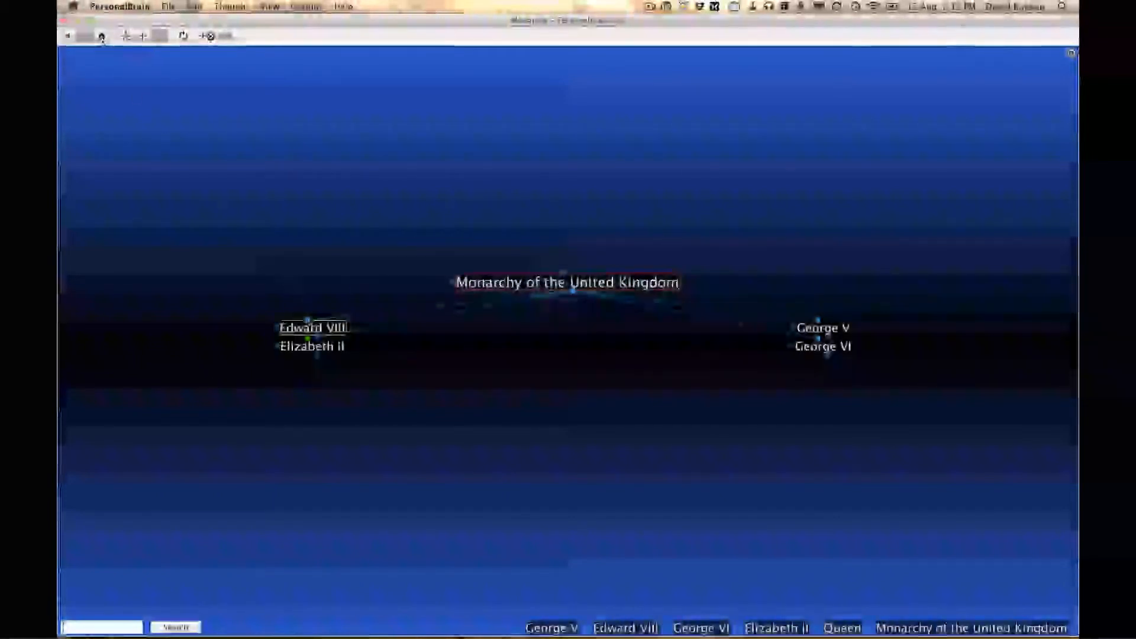
pyautogui.click(386, 244)
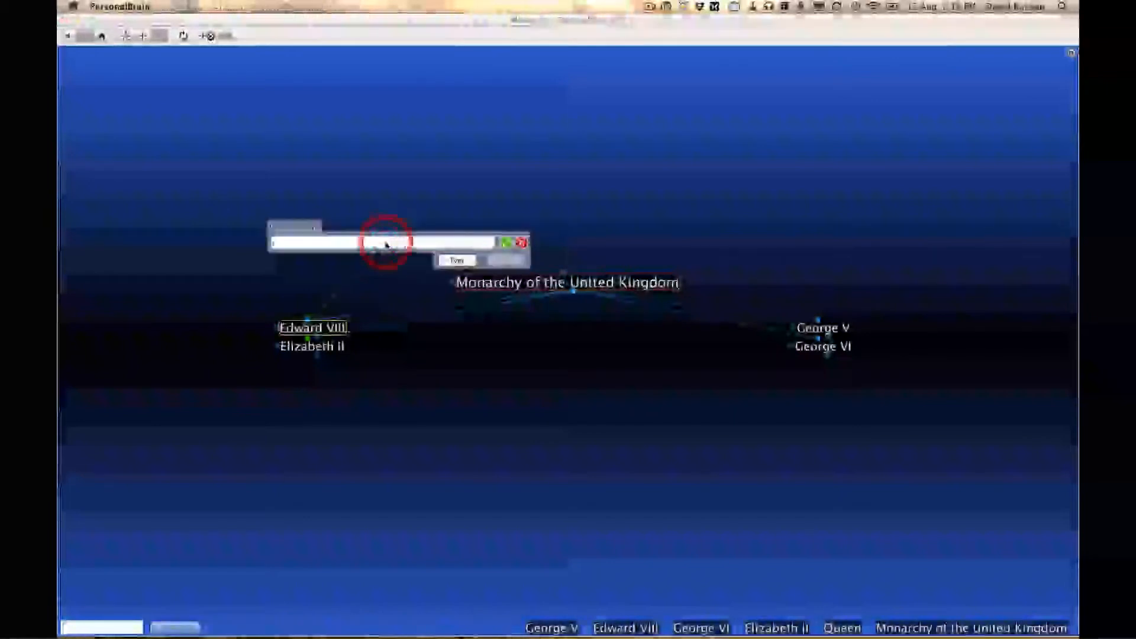
pyautogui.write('Qing')
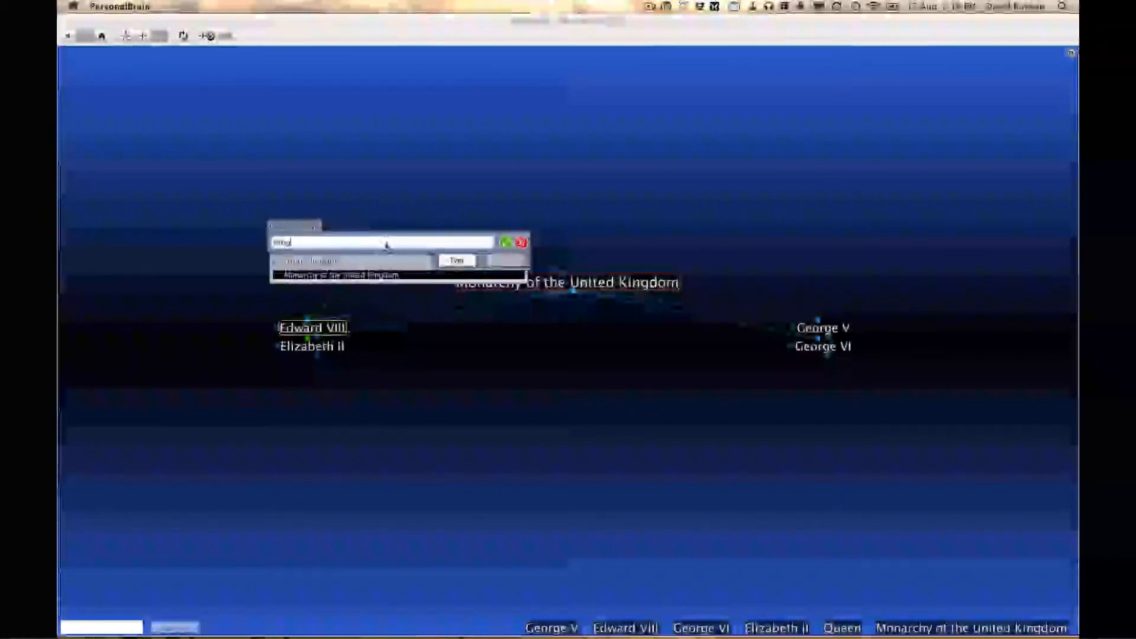
pyautogui.press('Return')
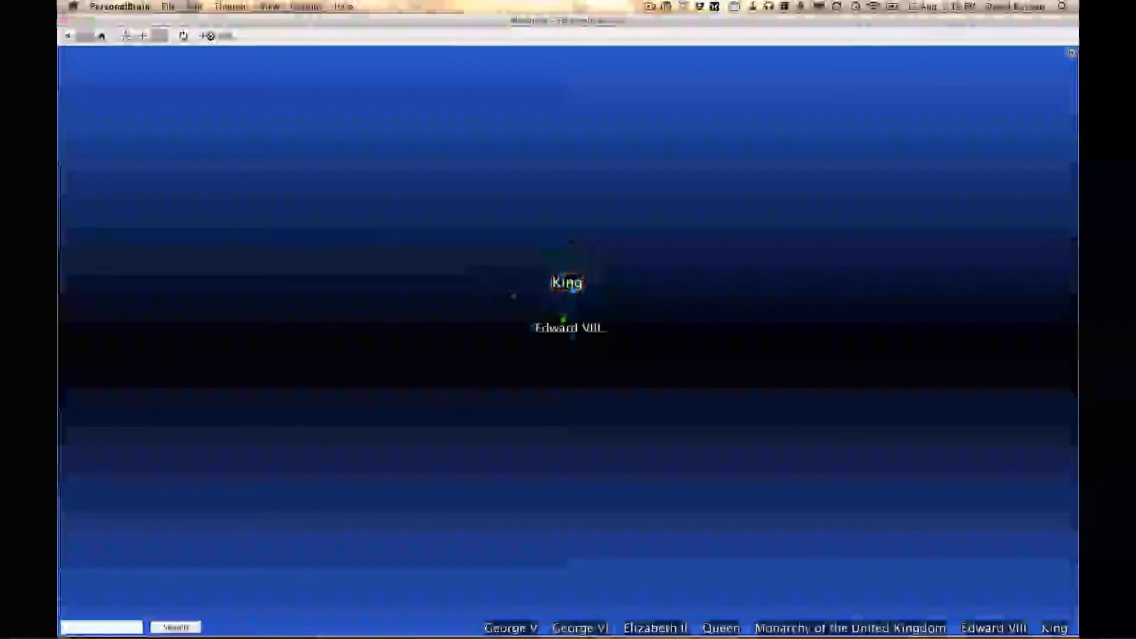
pyautogui.moveTo(572, 292)
pyautogui.mouseDown()
pyautogui.moveTo(516, 501)
pyautogui.moveTo(510, 628)
pyautogui.mouseUp()
pyautogui.moveTo(572, 294); pyautogui.dragTo(581, 629)
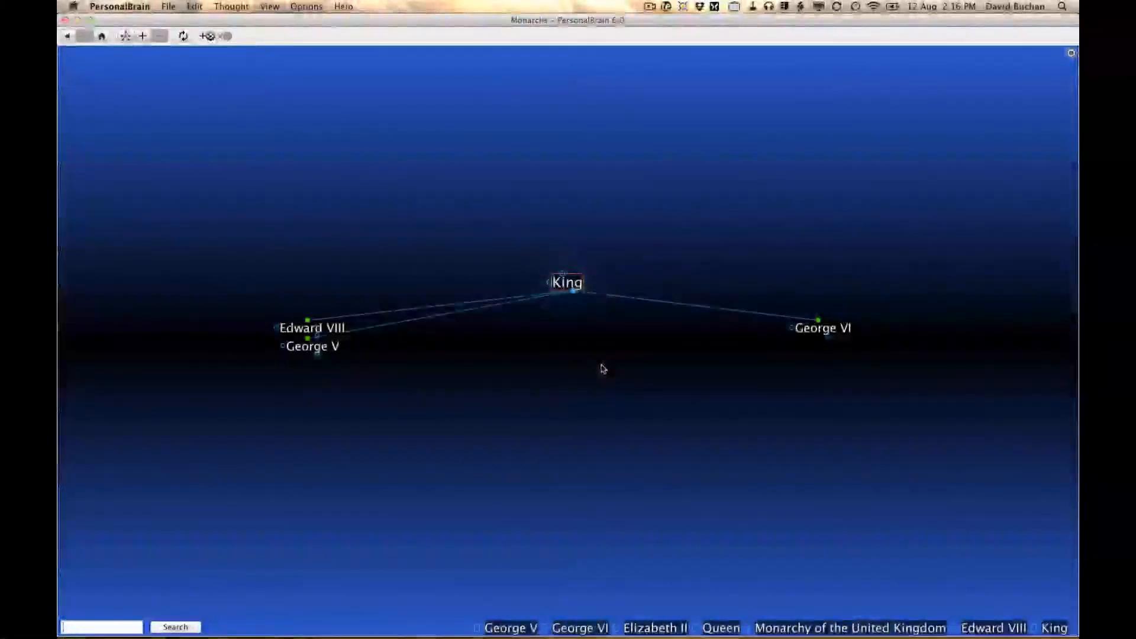
# Step: Link King to the existing Queen thought with a jump link
pyautogui.moveTo(548, 283); pyautogui.dragTo(435, 283)
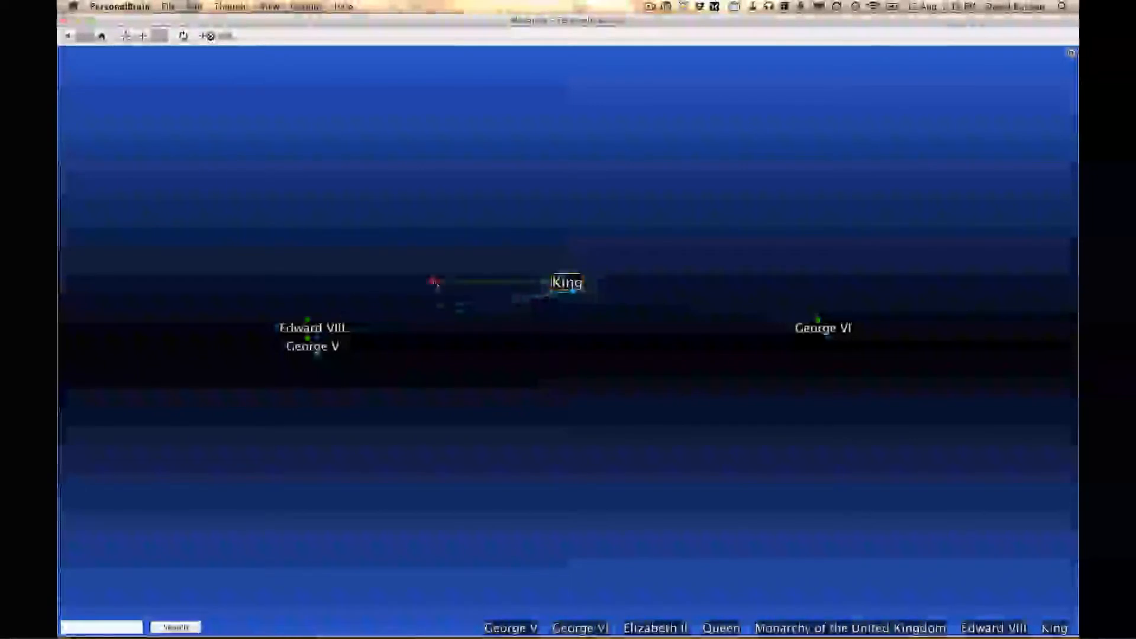
pyautogui.write('Queen')
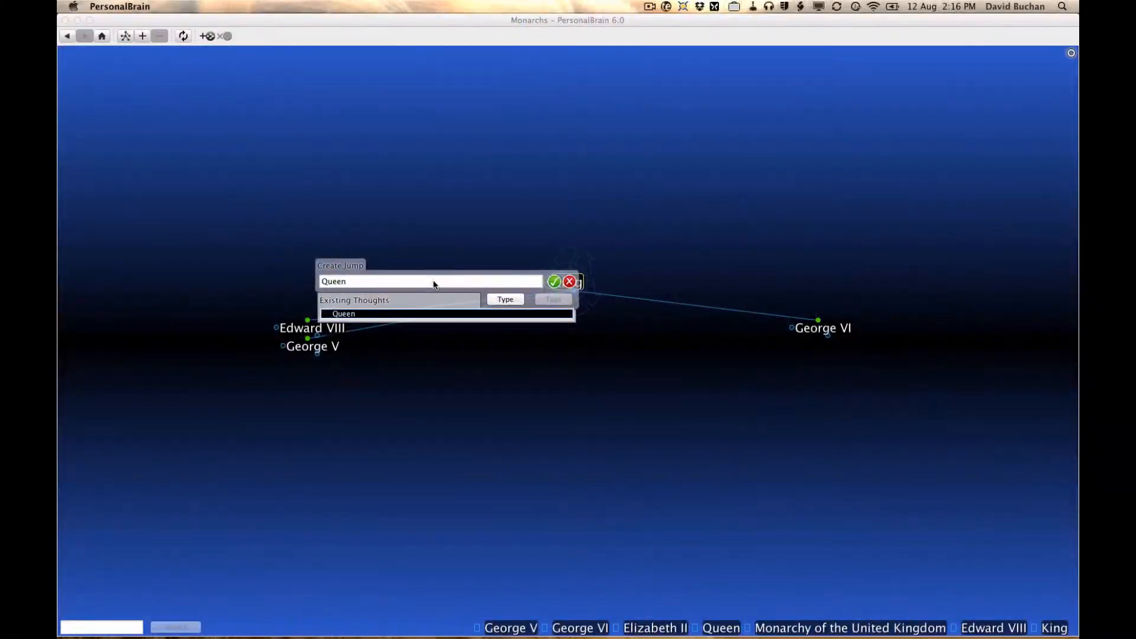
pyautogui.press('Return')
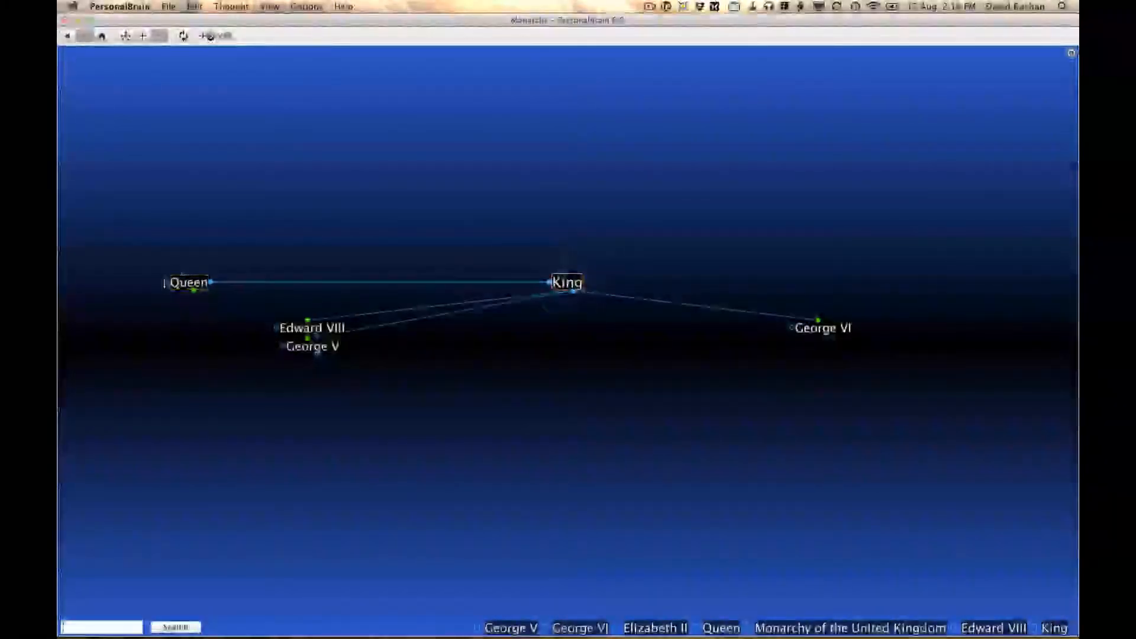
# Step: Make Queen the active thought and create a child thought named Anne beneath it
pyautogui.click(190, 282)
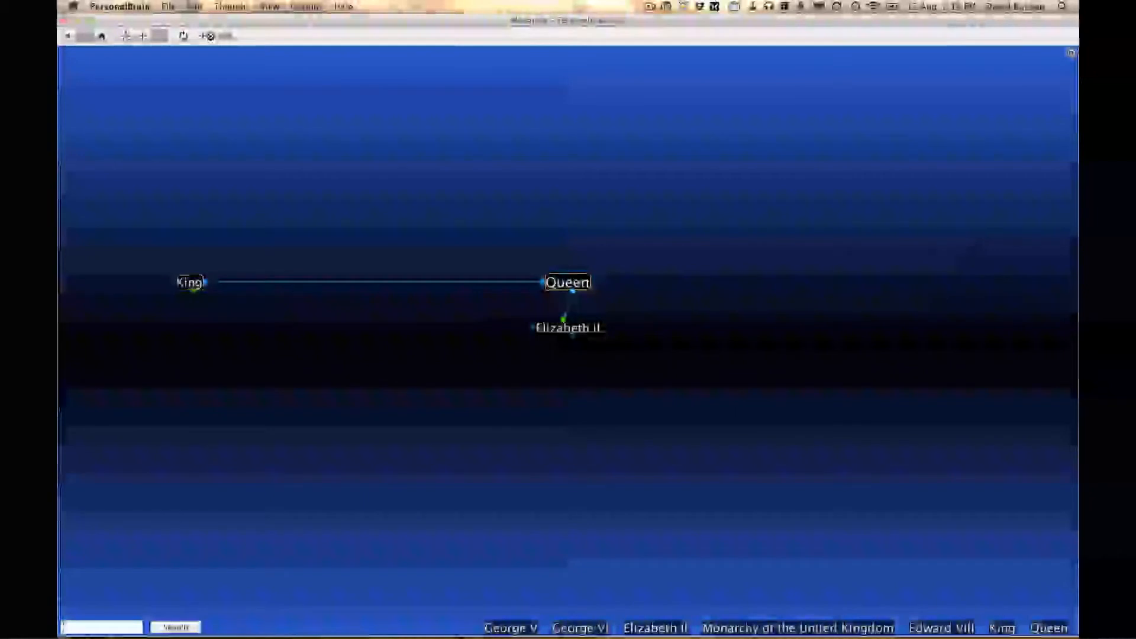
pyautogui.press('super+Tab')
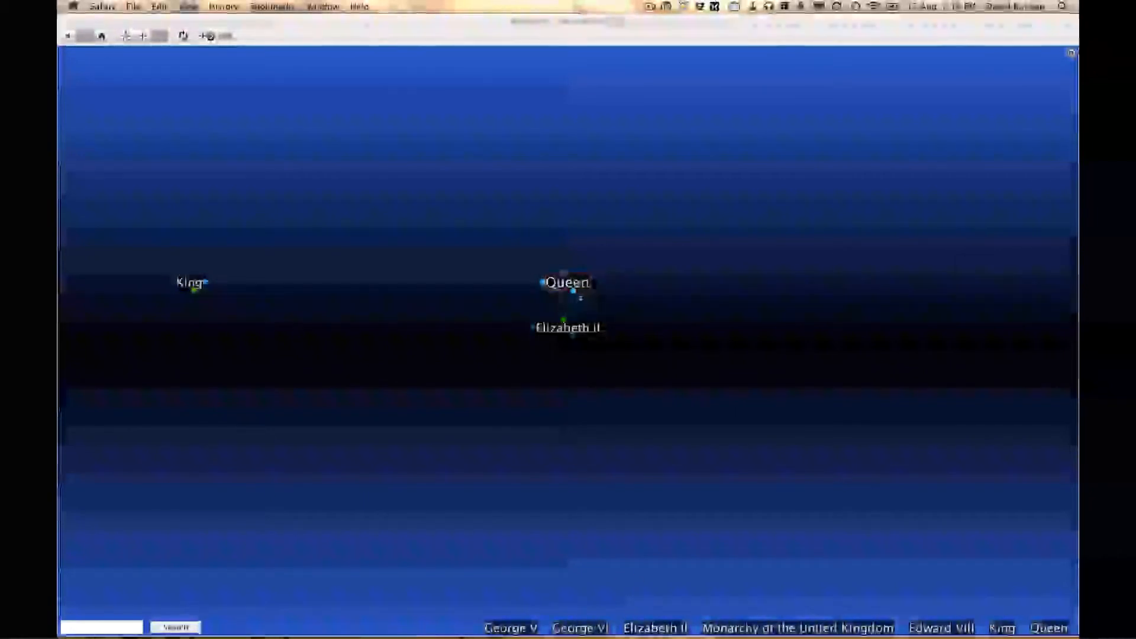
pyautogui.click(573, 291)
pyautogui.write('Anna')
pyautogui.press('Return')
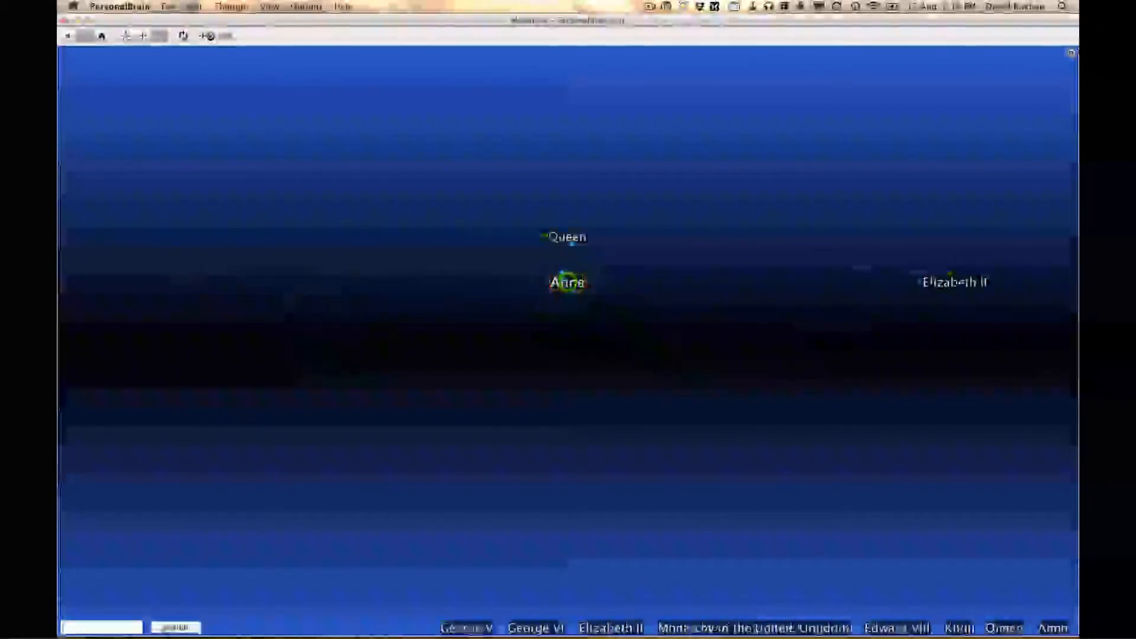
# Step: Activate King and create child thoughts George I, George II, George III and George IV beneath it in one entry
pyautogui.click(959, 629)
pyautogui.moveTo(573, 291); pyautogui.dragTo(608, 363)
pyautogui.write('George V; George VI; George')
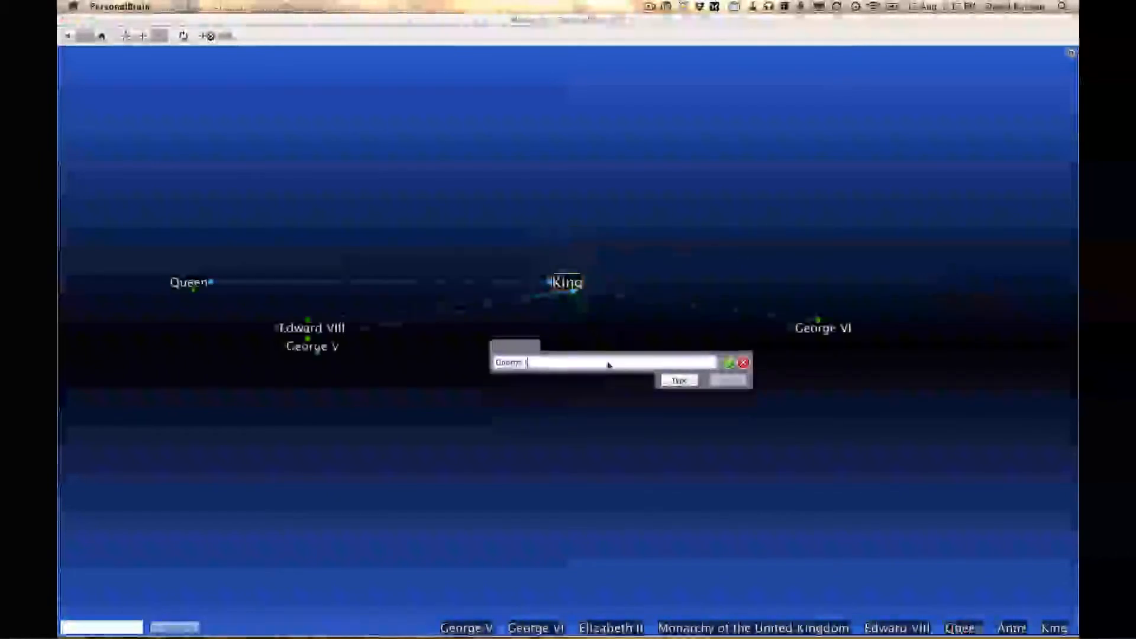
pyautogui.write(' III; George IV')
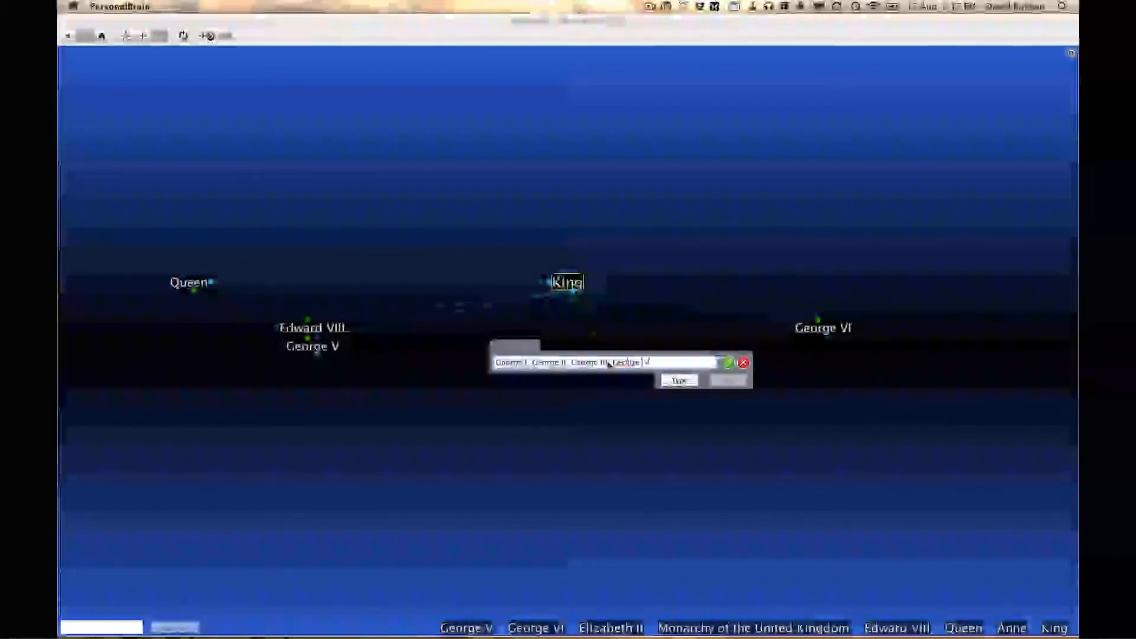
pyautogui.press('Return')
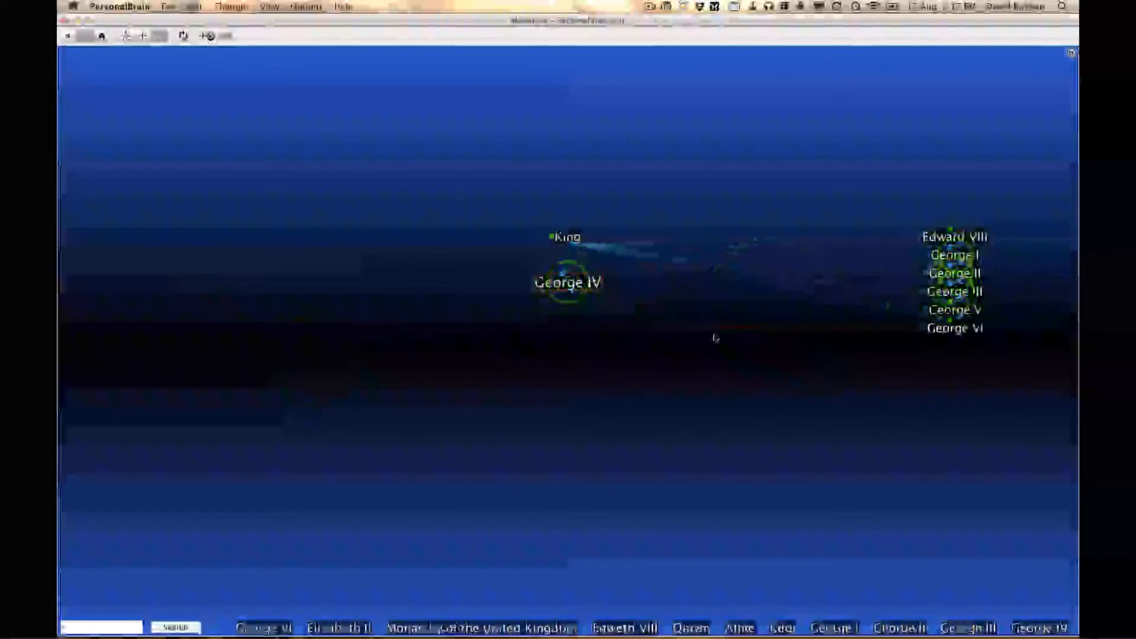
# Step: Create a child thought named William IV beneath King
pyautogui.moveTo(572, 247); pyautogui.dragTo(633, 379)
pyautogui.write('William IV')
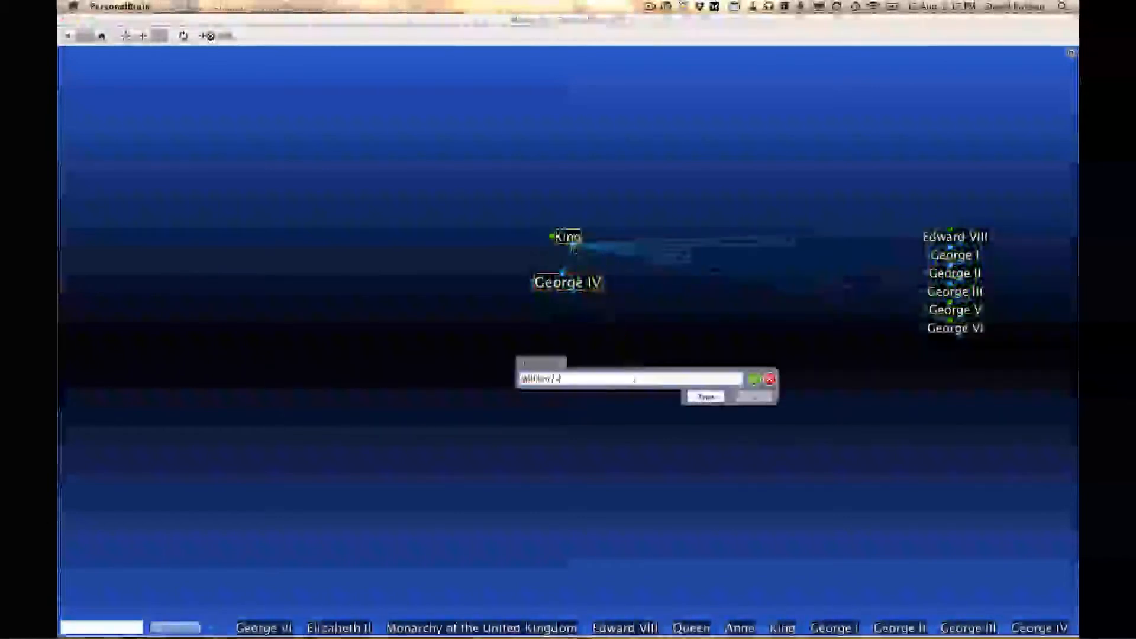
pyautogui.press('Return')
# Step: Create a child thought named Victoria beneath Queen
pyautogui.click(569, 284)
pyautogui.moveTo(573, 292); pyautogui.dragTo(595, 337)
pyautogui.write('Victoria')
pyautogui.press('Return')
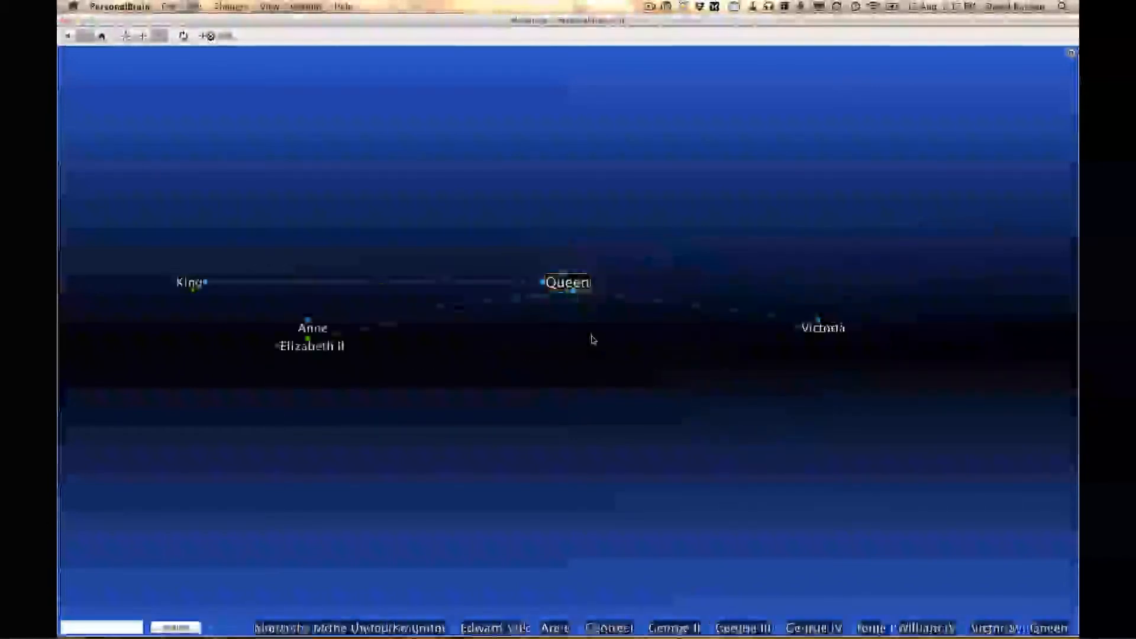
# Step: Create a child thought named Edward VII beneath King, and return to the Monarchy of the United Kingdom thought
pyautogui.click(819, 325)
pyautogui.click(870, 628)
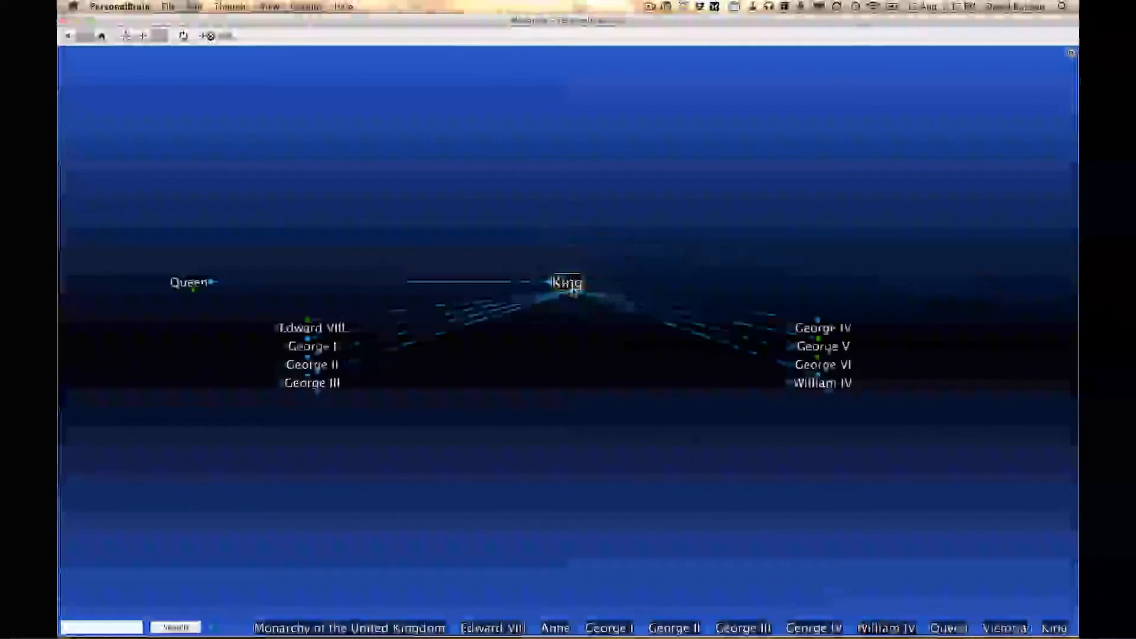
pyautogui.moveTo(573, 291); pyautogui.dragTo(608, 364)
pyautogui.write('Edward VII')
pyautogui.press('Return')
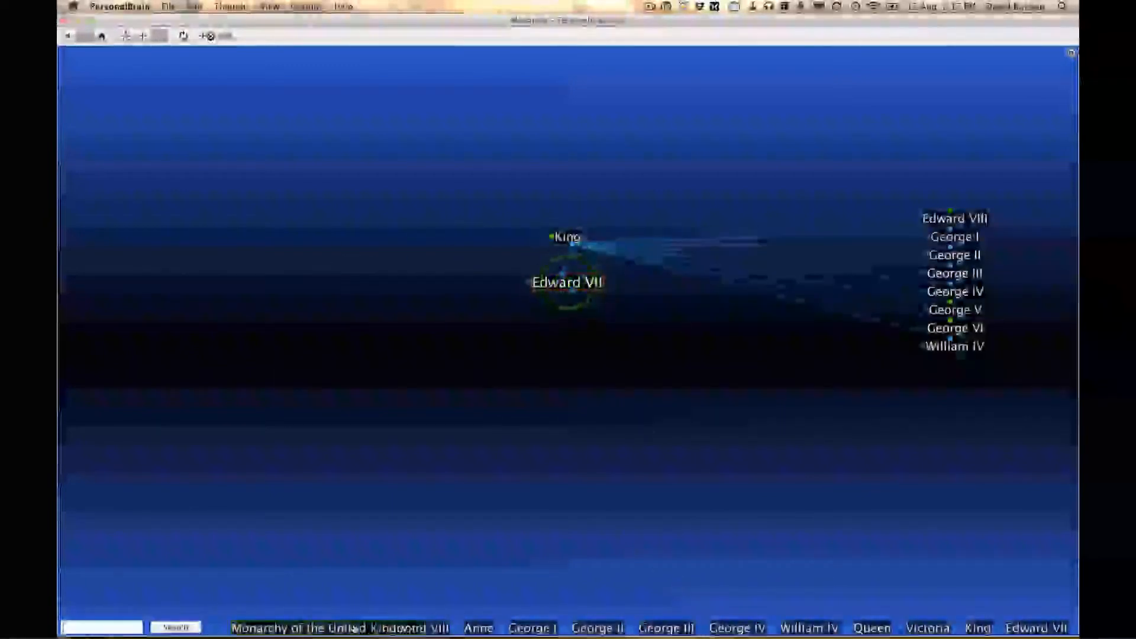
pyautogui.click(337, 630)
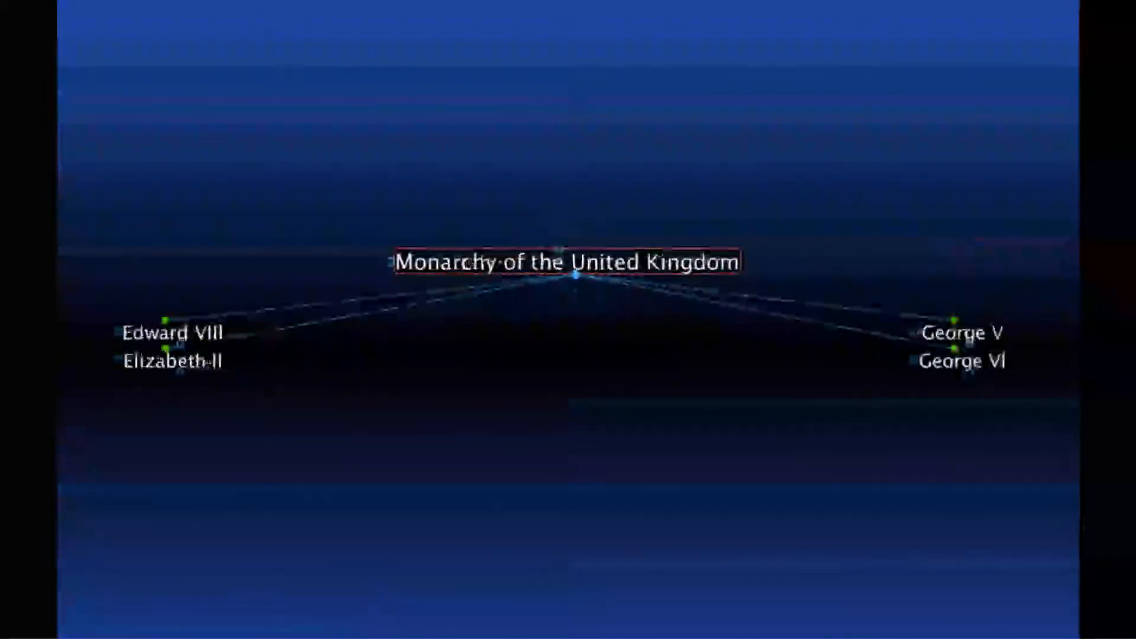
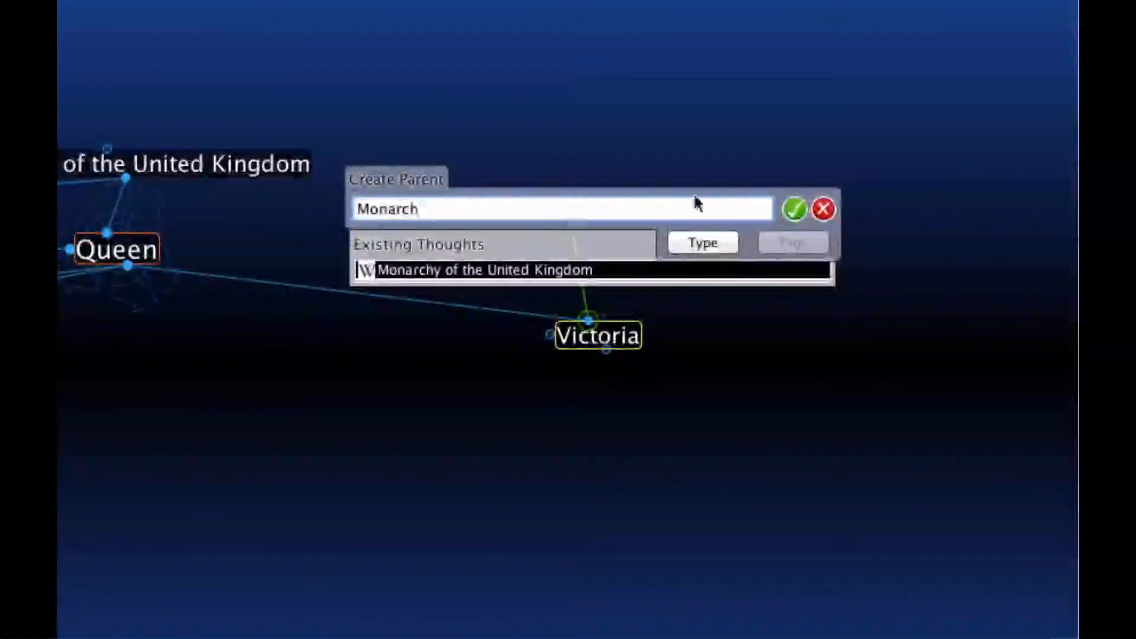
# Step: Cancel the new parent for Victoria and assign Victoria a new thought type named Queen instead
pyautogui.click(824, 209)
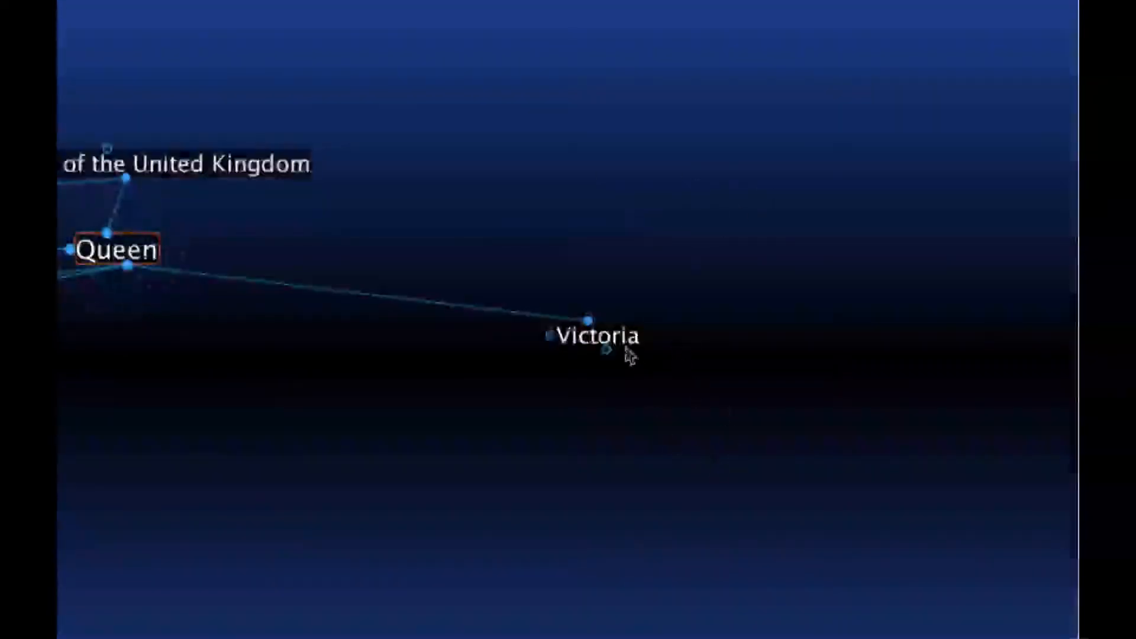
pyautogui.rightClick(589, 336)
pyautogui.moveTo(634, 354)
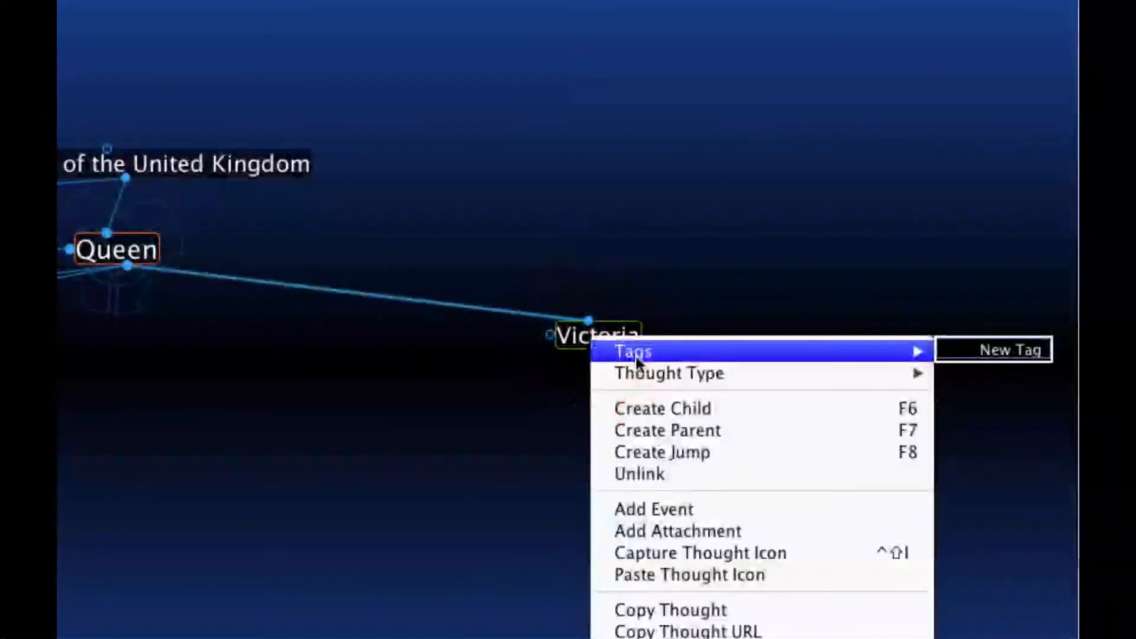
pyautogui.moveTo(642, 378)
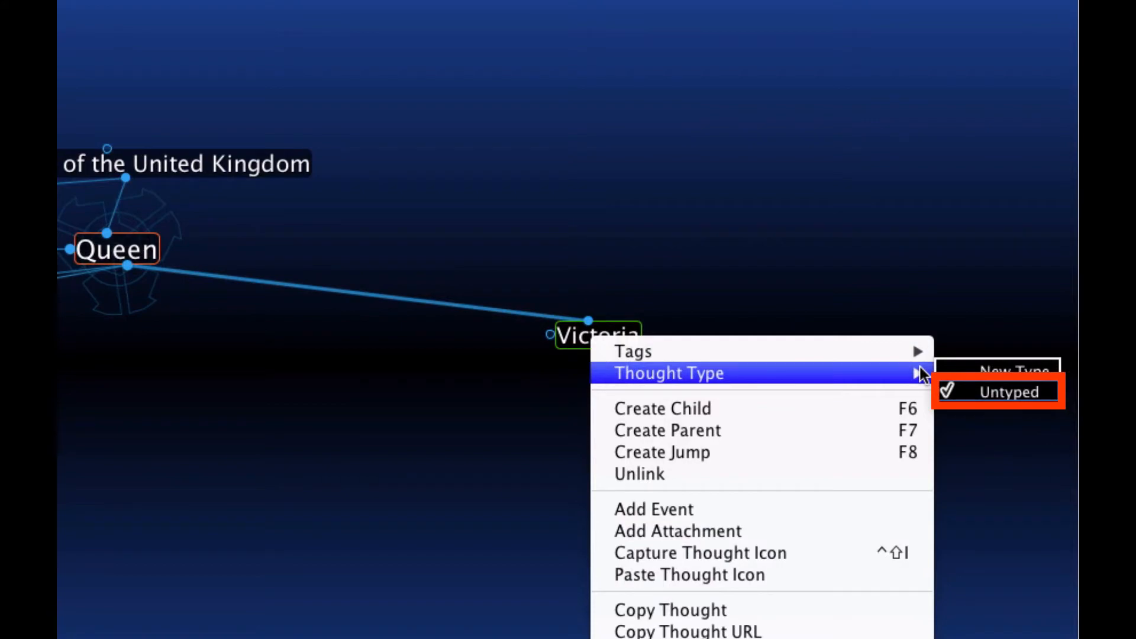
pyautogui.click(979, 370)
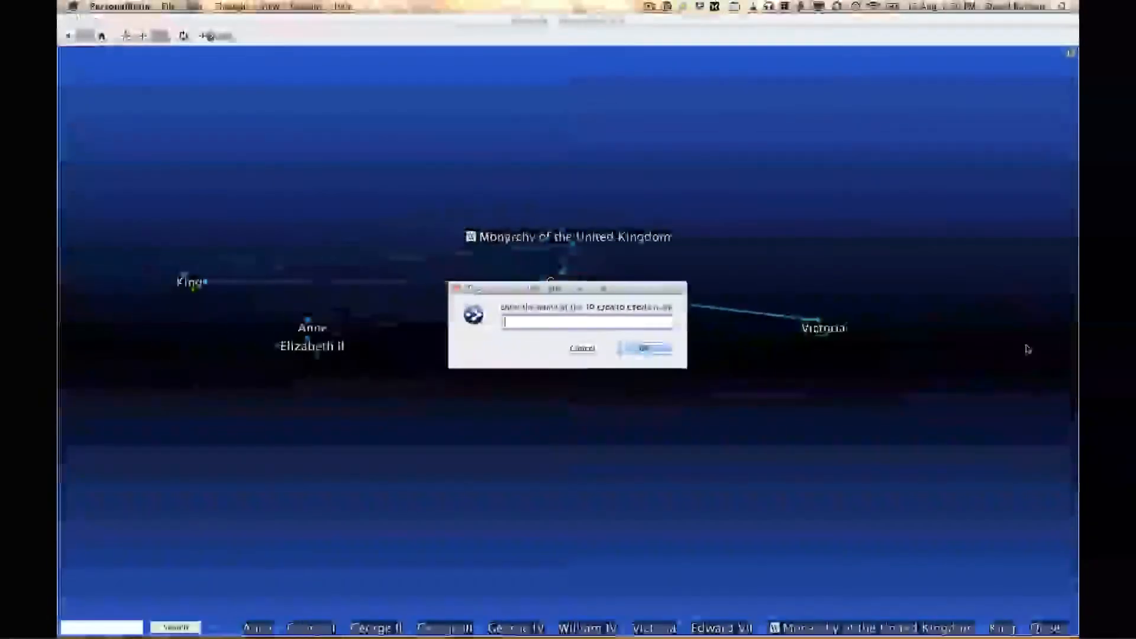
pyautogui.write('Queen')
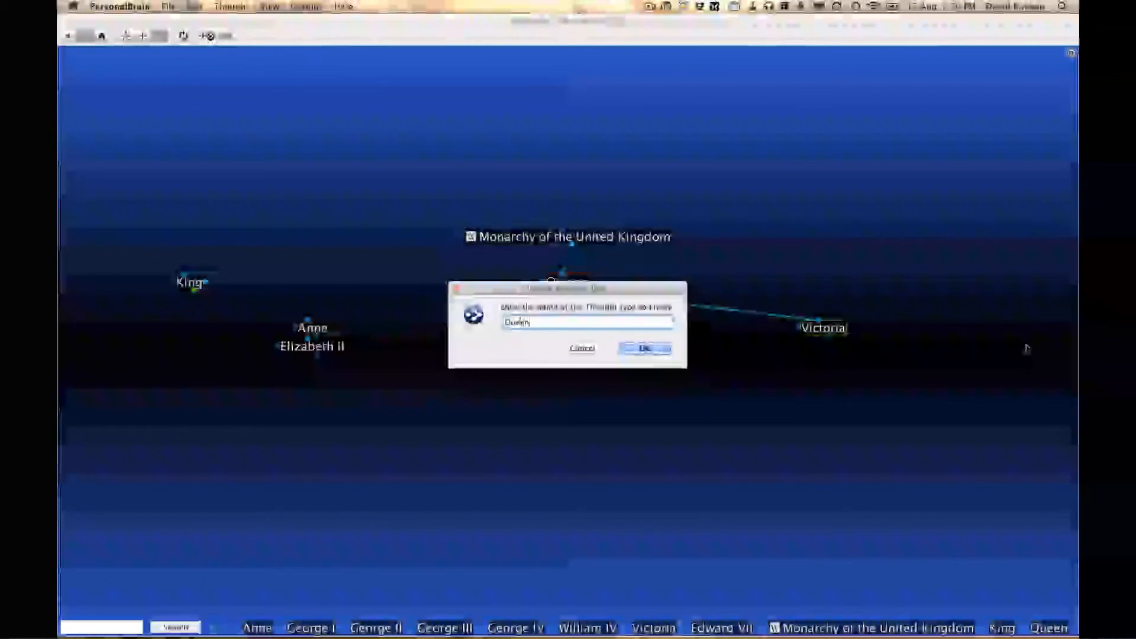
pyautogui.press('Return')
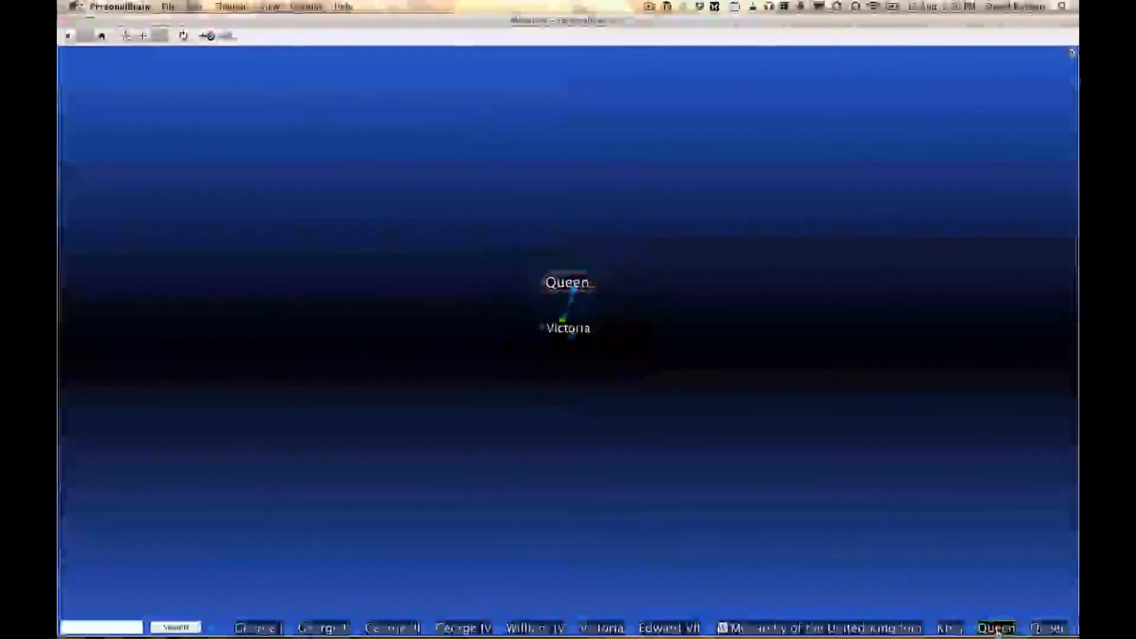
# Step: Return to the original Queen thought, select all its children and set their thought type to Queen, closing the selection list
pyautogui.click(998, 629)
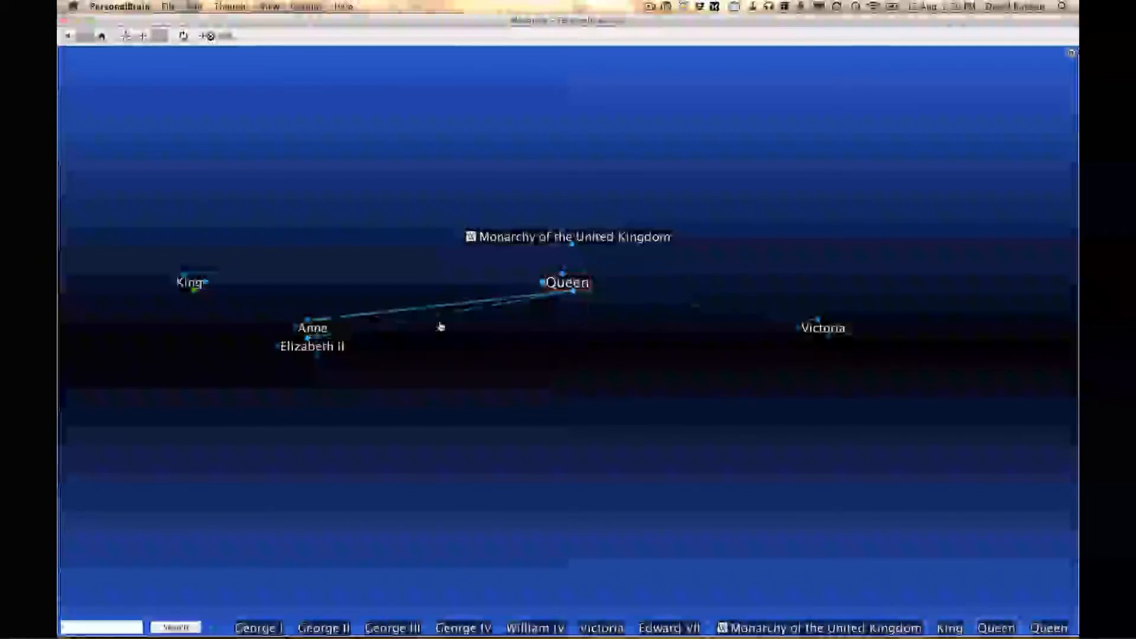
pyautogui.click(574, 296)
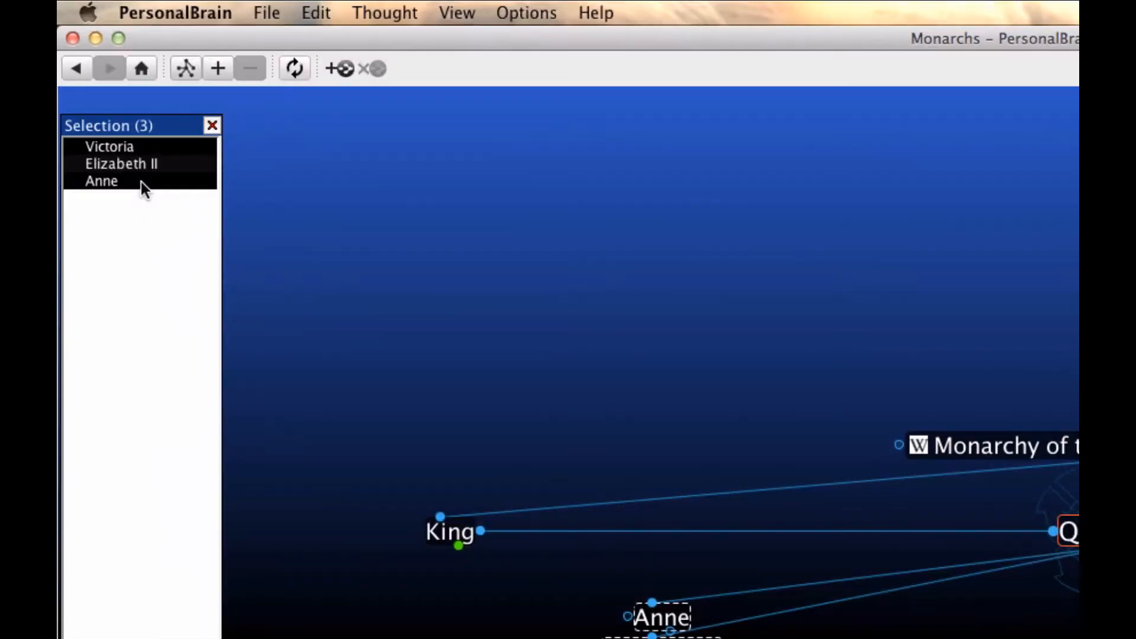
pyautogui.rightClick(141, 182)
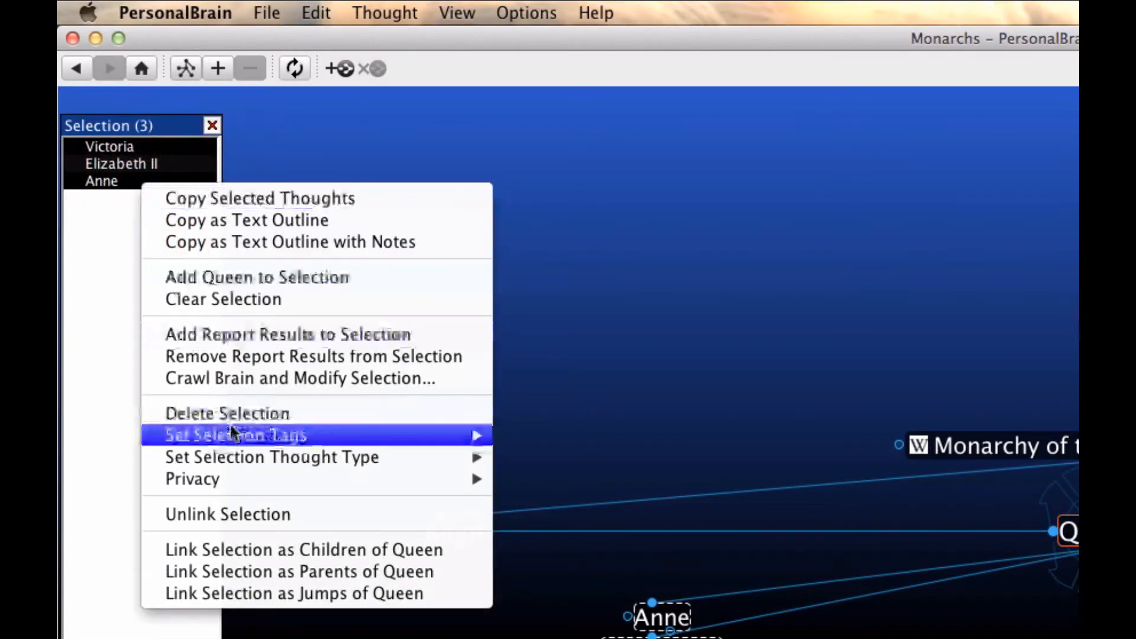
pyautogui.moveTo(237, 459)
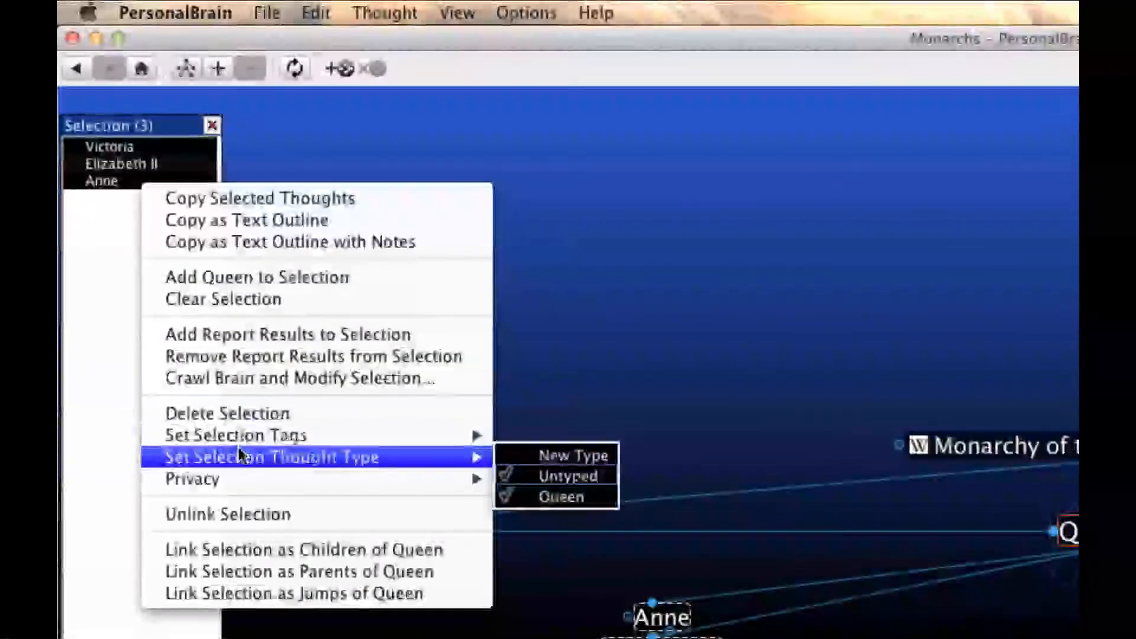
pyautogui.click(585, 499)
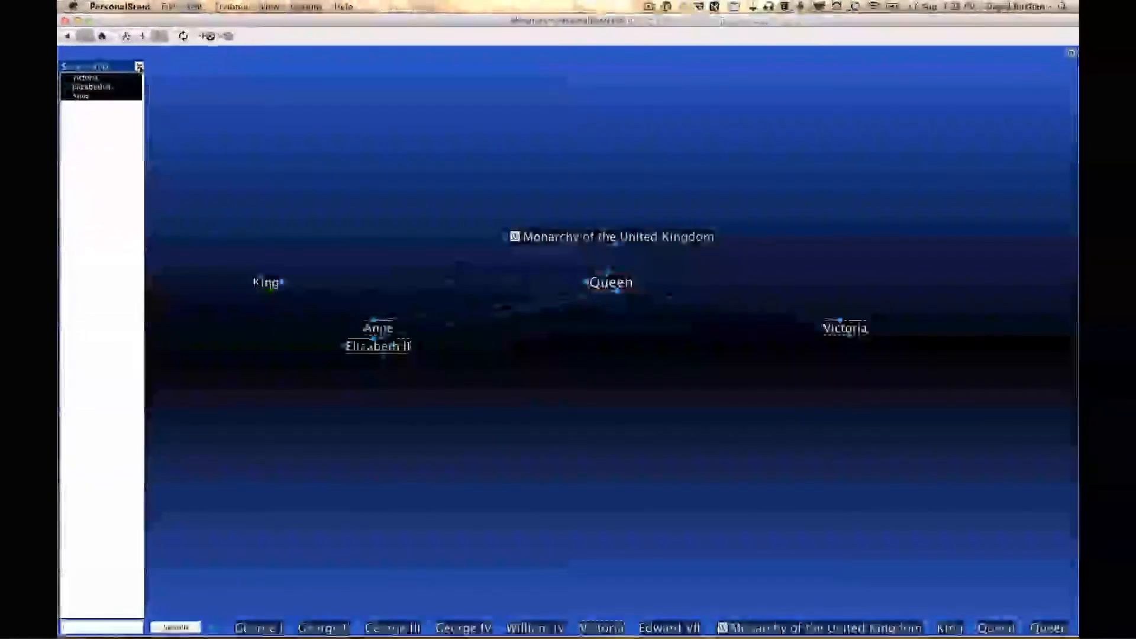
pyautogui.click(212, 126)
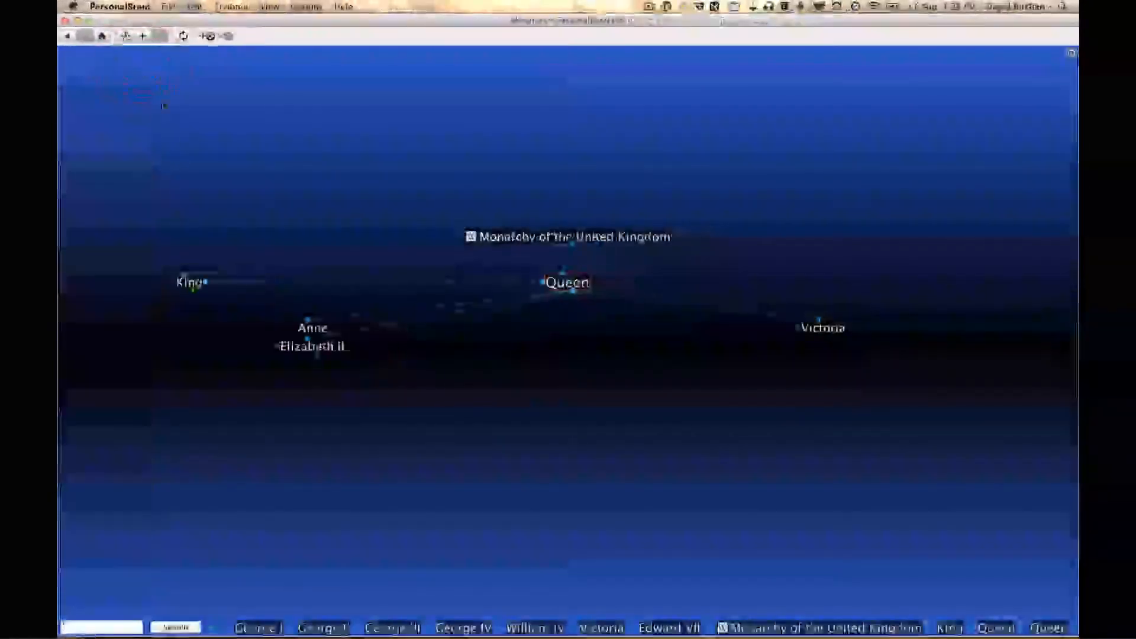
pyautogui.moveTo(567, 283); pyautogui.dragTo(316, 350)
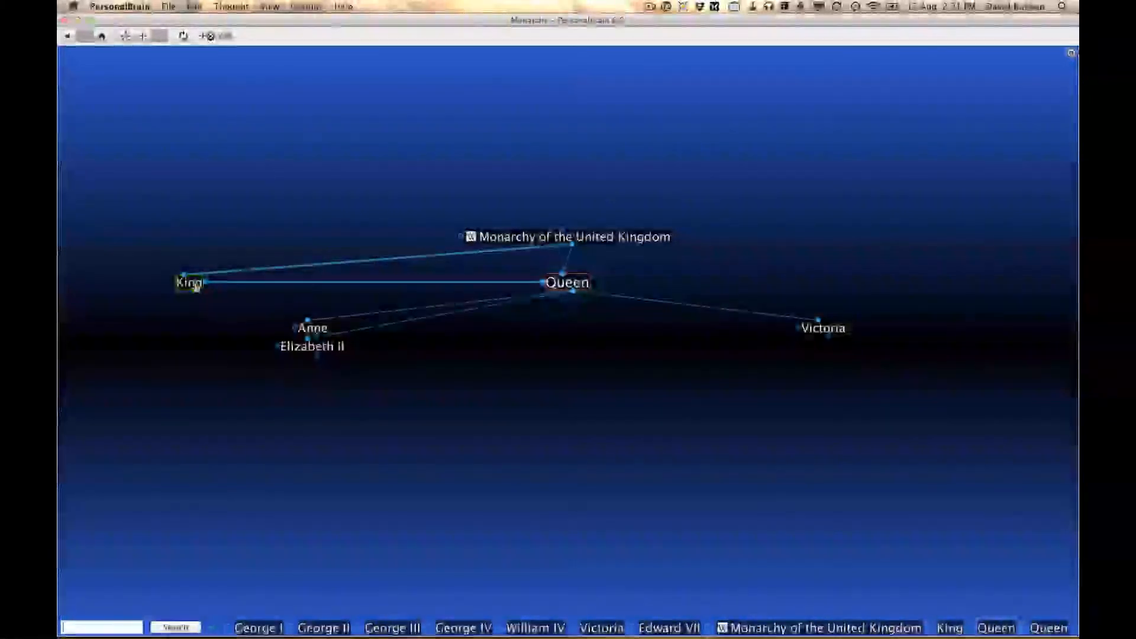
# Step: Activate the King thought, select all its children and assign them a new thought type named King, closing the selection list
pyautogui.click(195, 285)
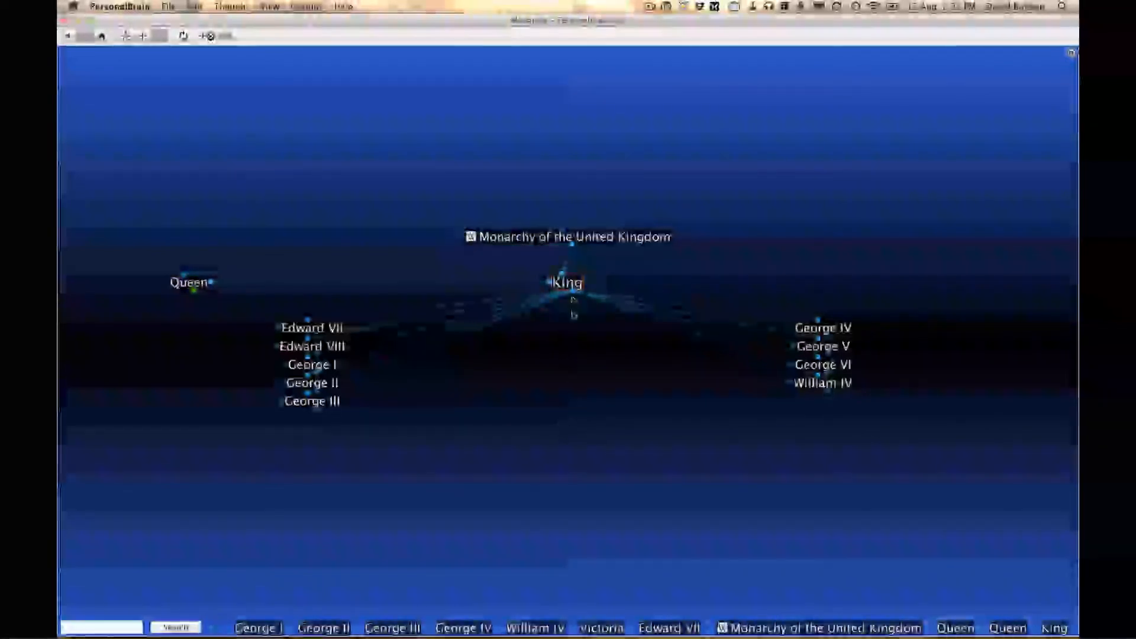
pyautogui.click(574, 296)
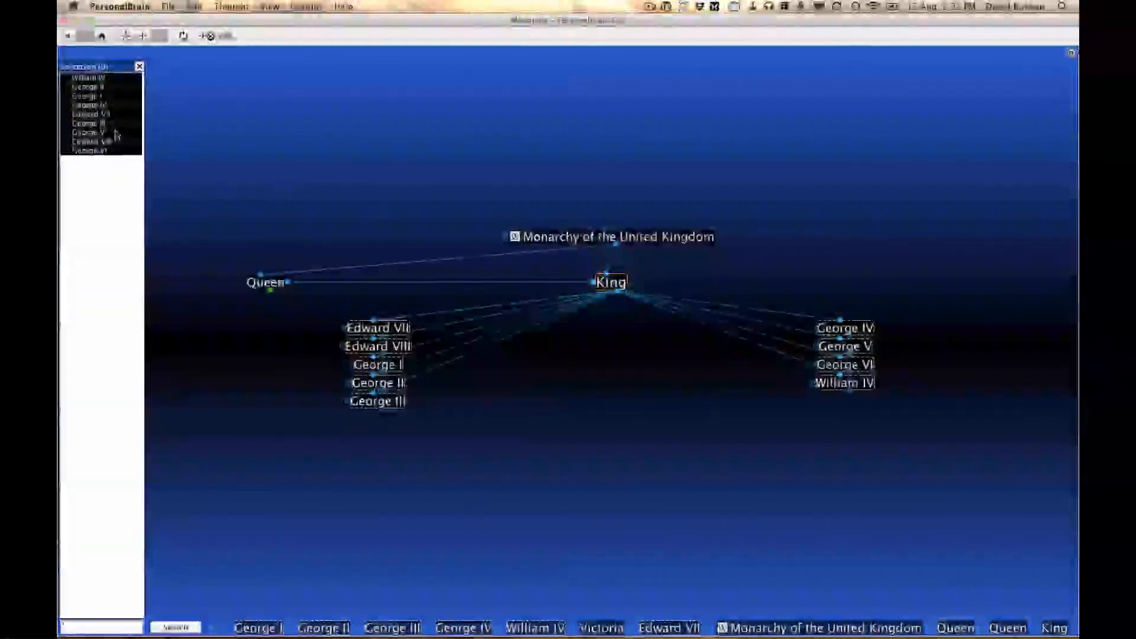
pyautogui.rightClick(116, 135)
pyautogui.moveTo(181, 278)
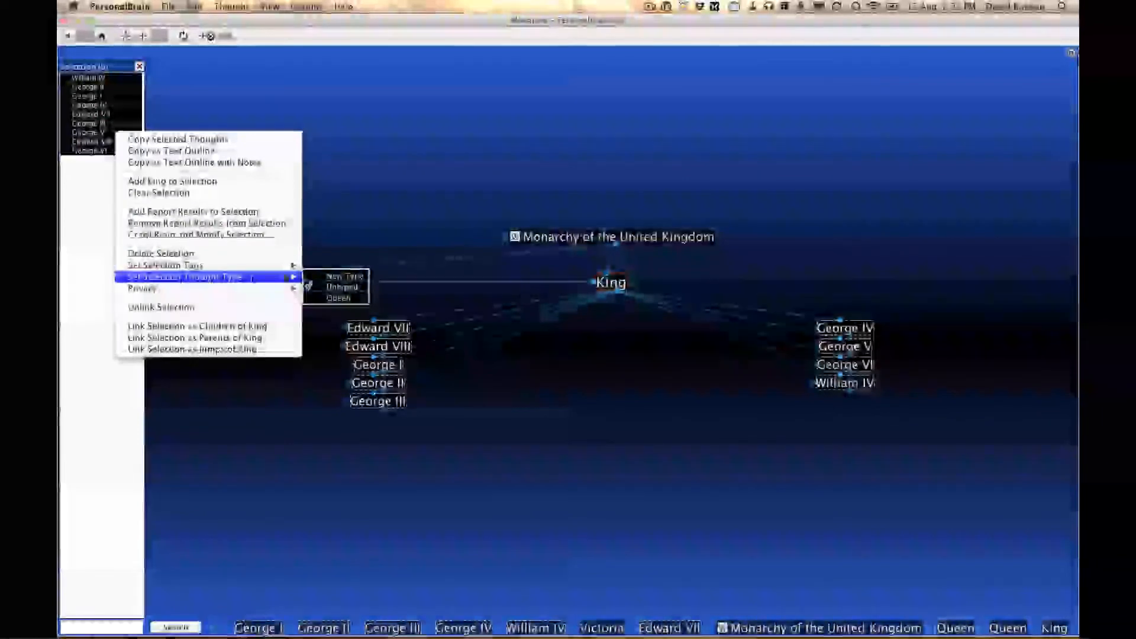
pyautogui.click(329, 276)
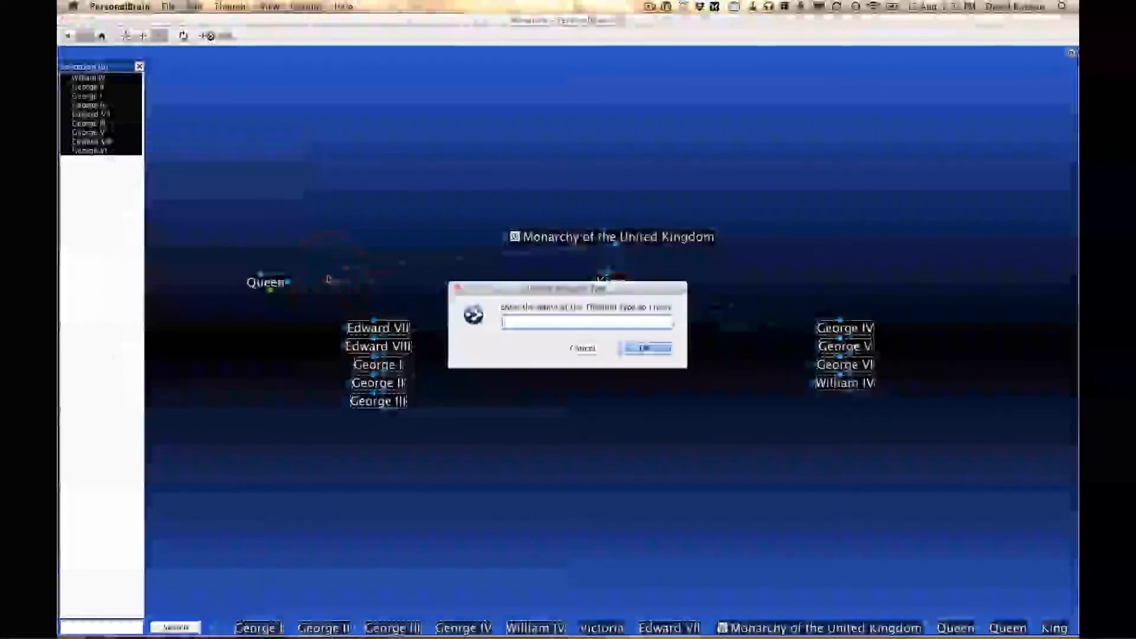
pyautogui.write('King')
pyautogui.press('Return')
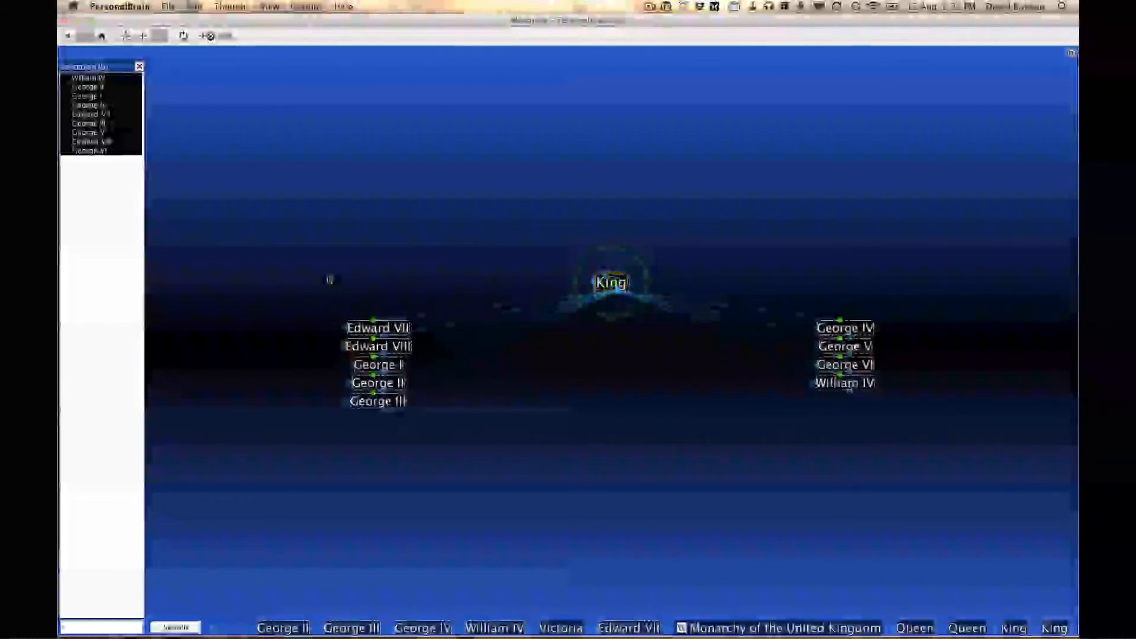
pyautogui.click(139, 67)
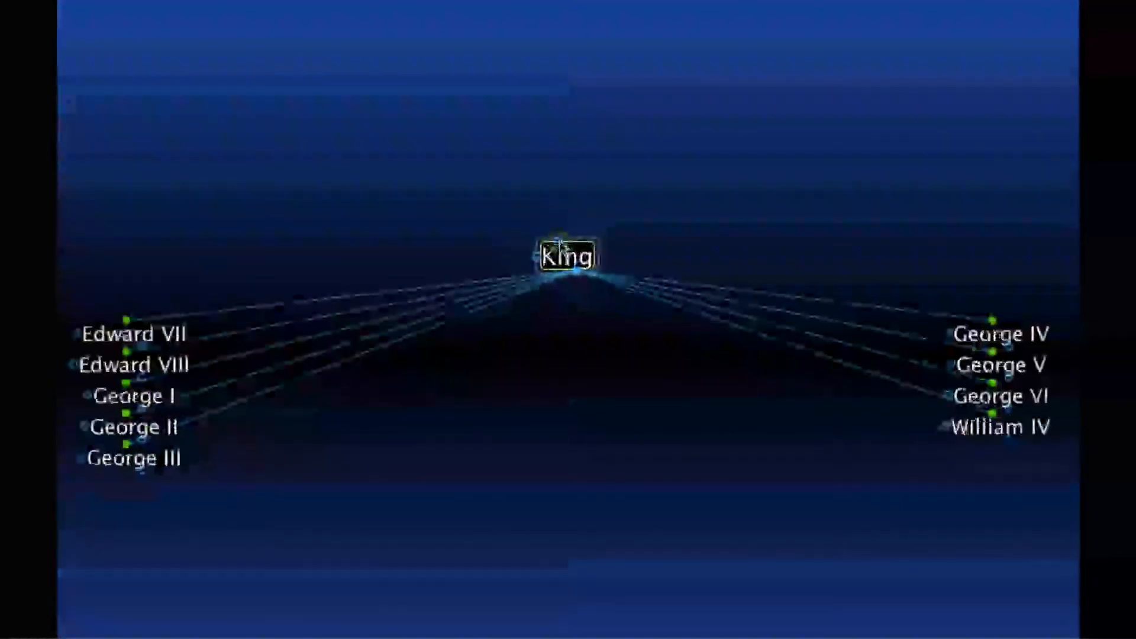
# Step: Create a parent type named Monarch above the King thought type
pyautogui.moveTo(555, 236); pyautogui.dragTo(463, 141)
pyautogui.write('Monar')
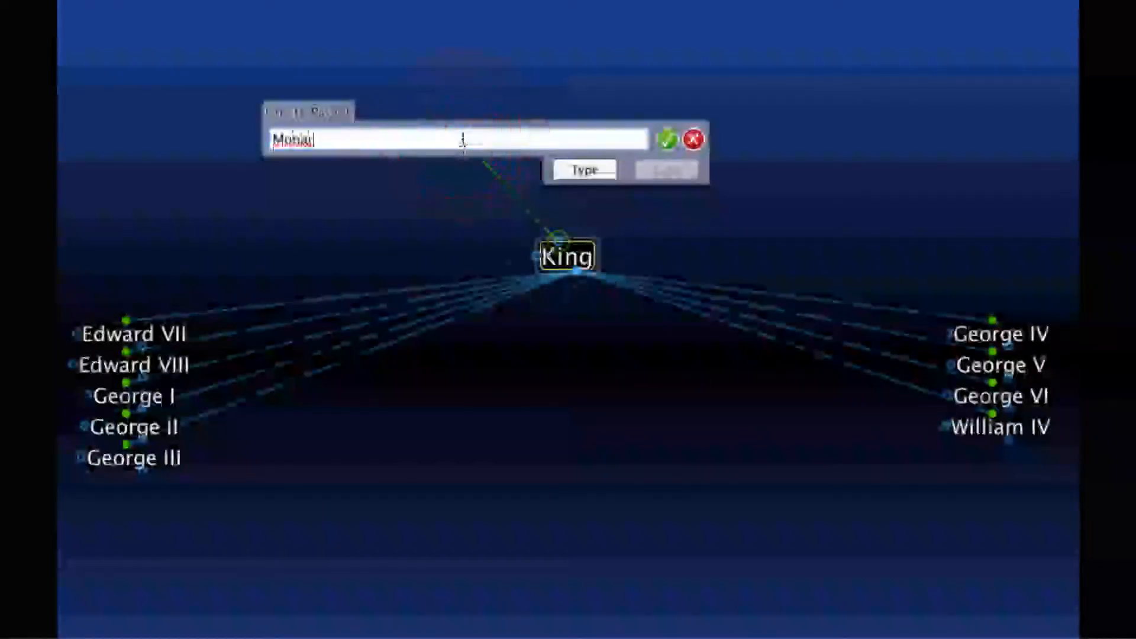
pyautogui.write('ch')
pyautogui.press('Return')
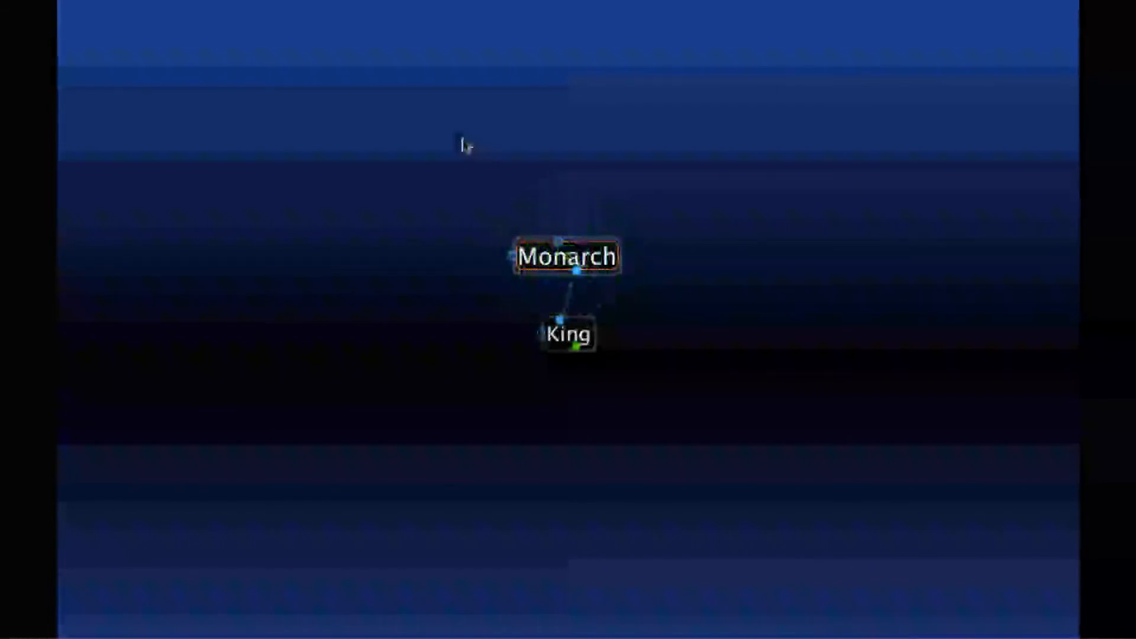
# Step: Check the King type's members, return to Monarch and link the existing Queen thought type as its child
pyautogui.click(577, 337)
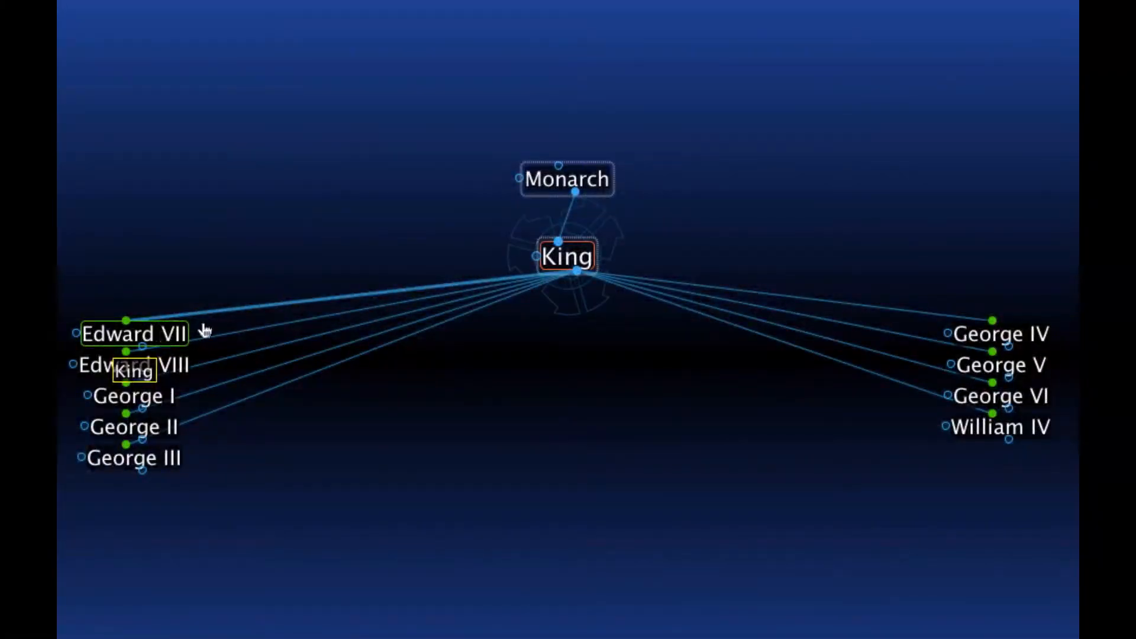
pyautogui.click(572, 180)
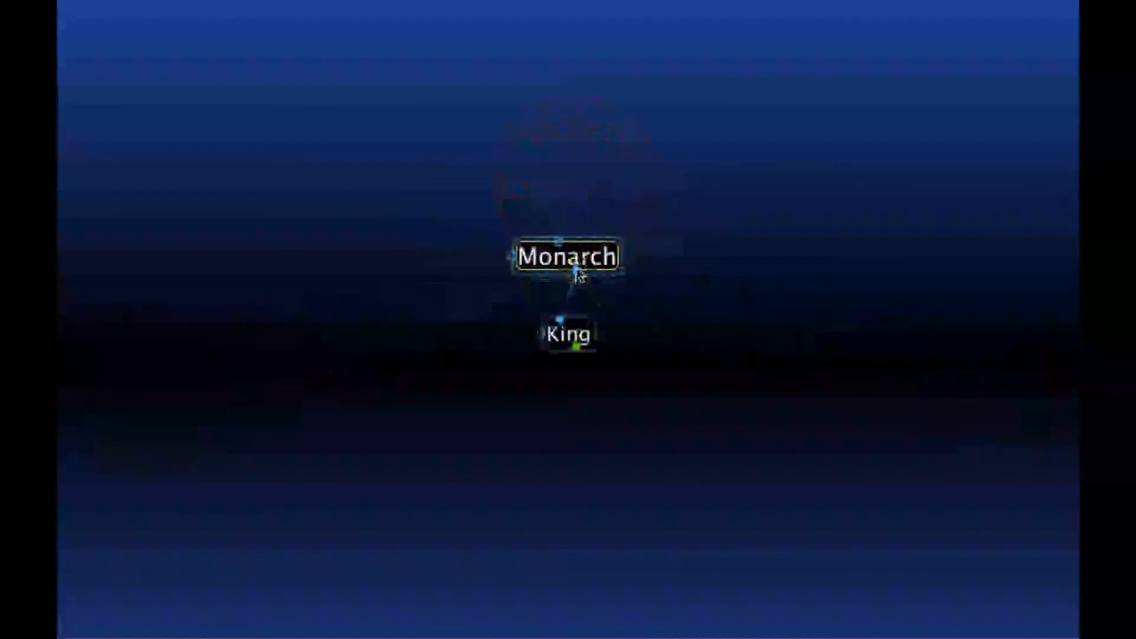
pyautogui.moveTo(579, 276); pyautogui.dragTo(700, 337)
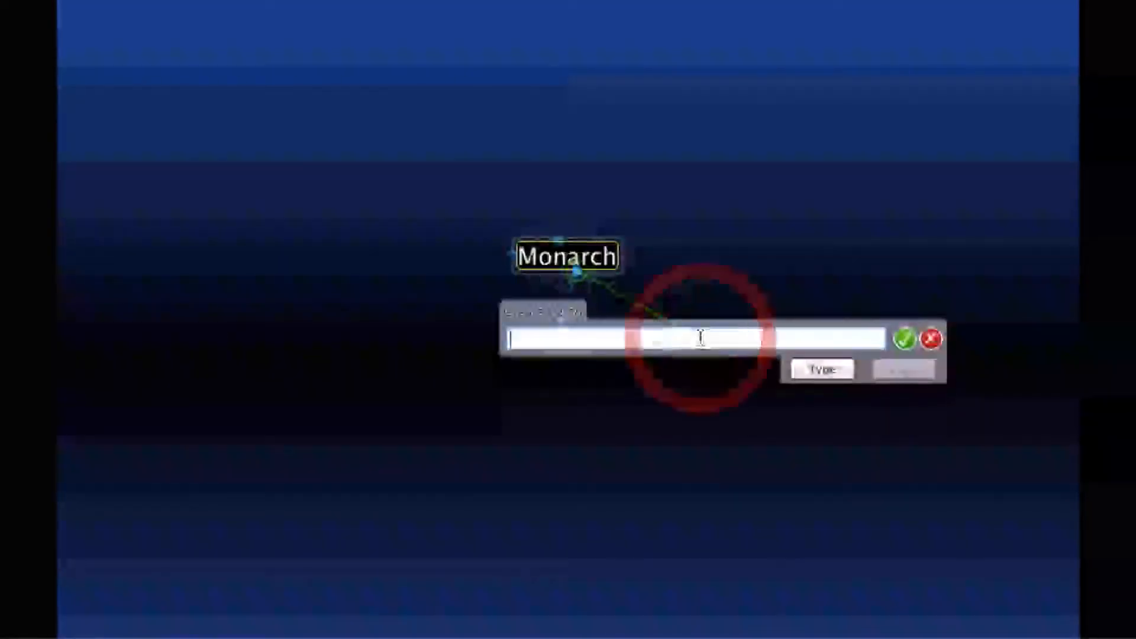
pyautogui.write('Queen')
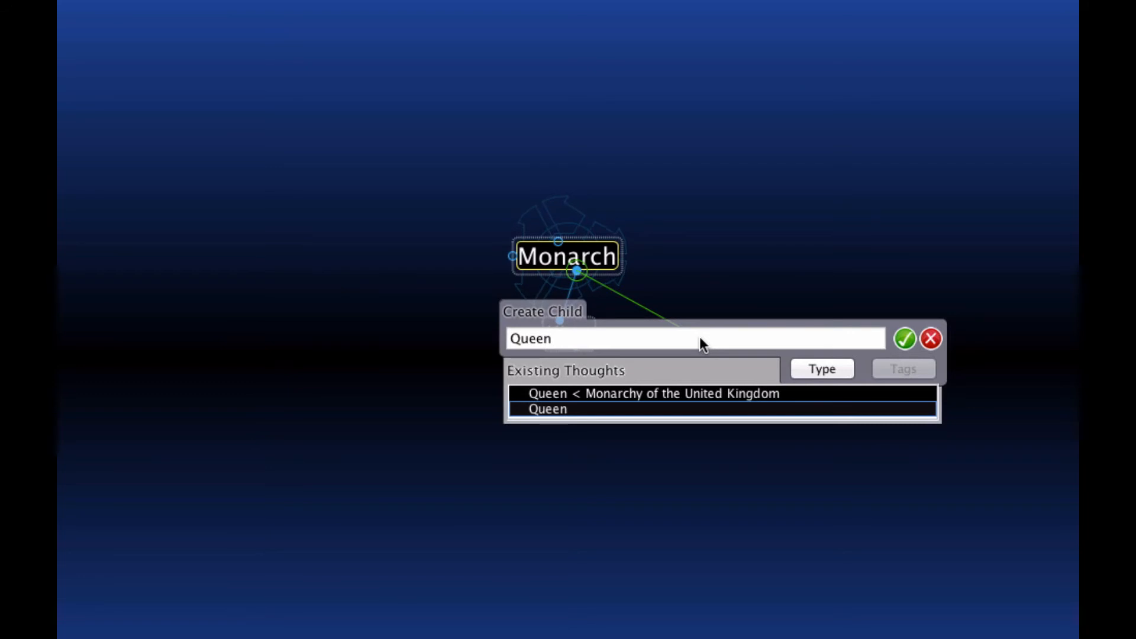
pyautogui.press('Return')
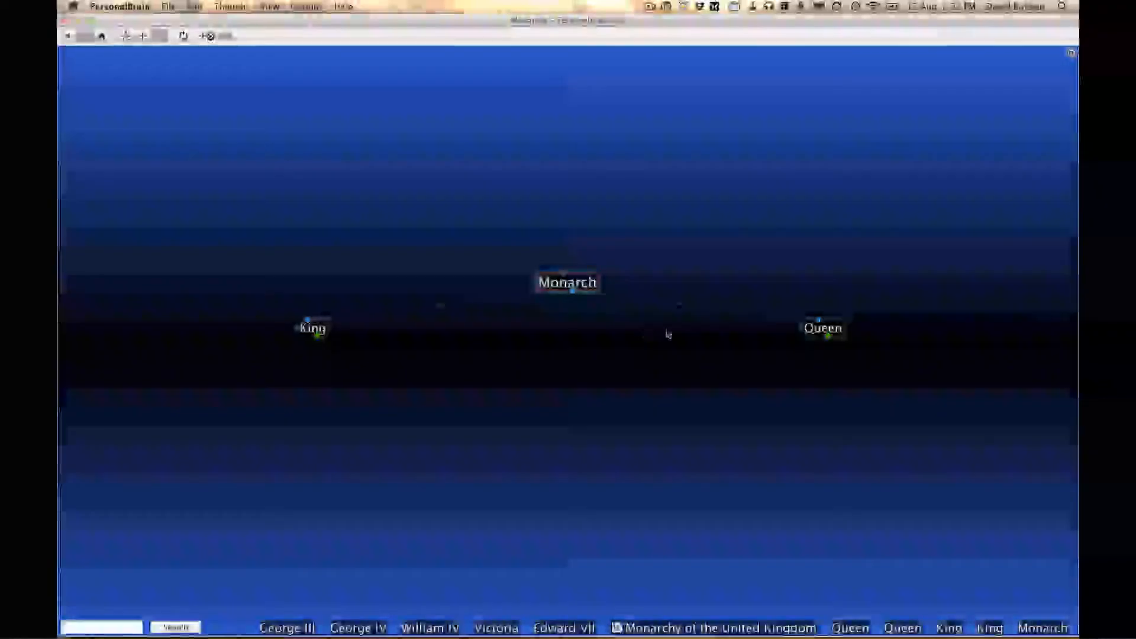
# Step: Review the members of the Queen and King types, and show the King type's details in an enlarged pane
pyautogui.click(824, 330)
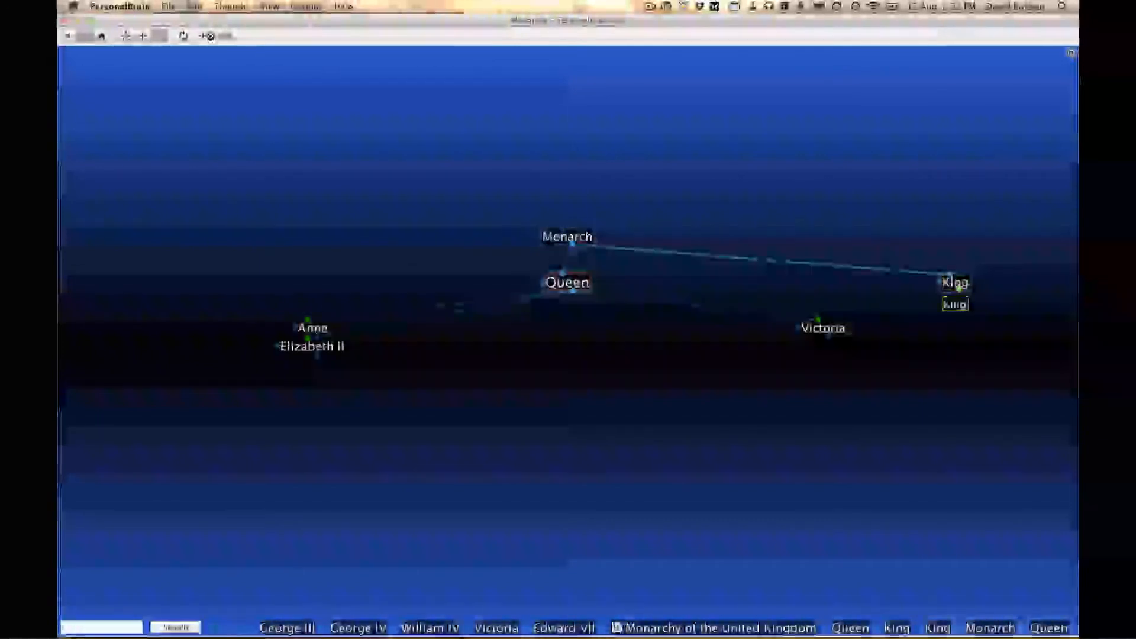
pyautogui.click(954, 284)
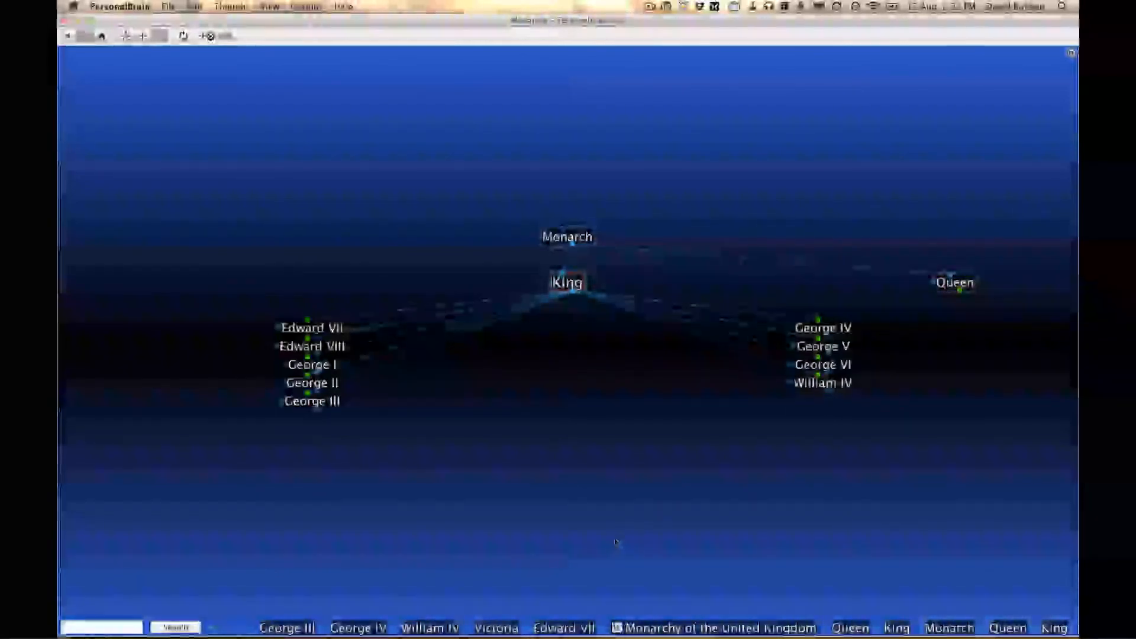
pyautogui.click(450, 583)
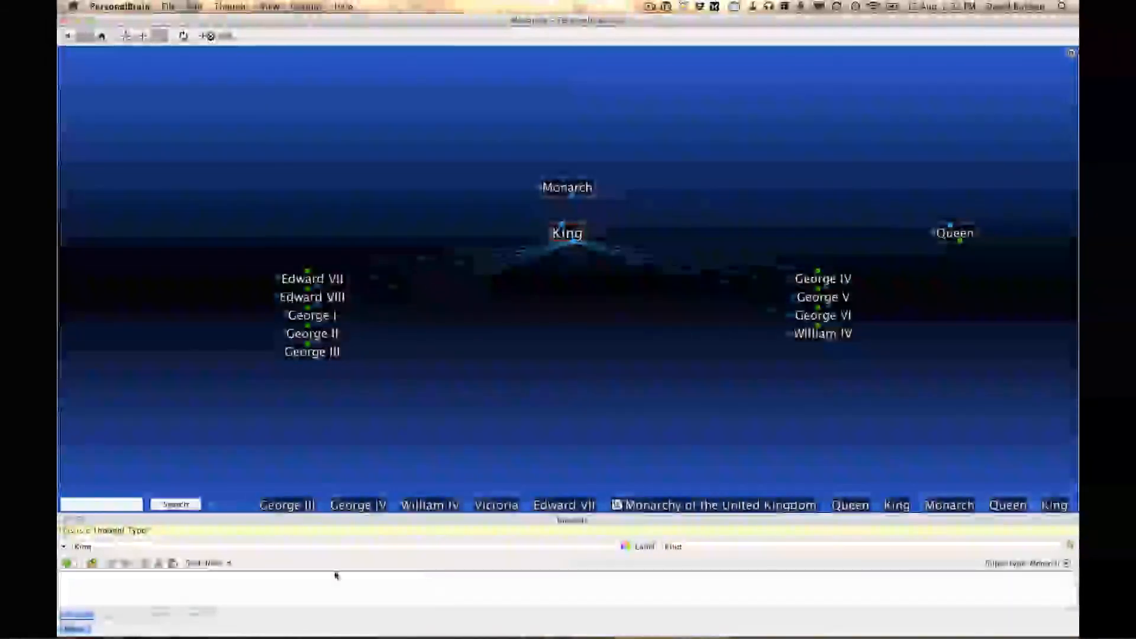
pyautogui.moveTo(357, 517); pyautogui.dragTo(348, 414)
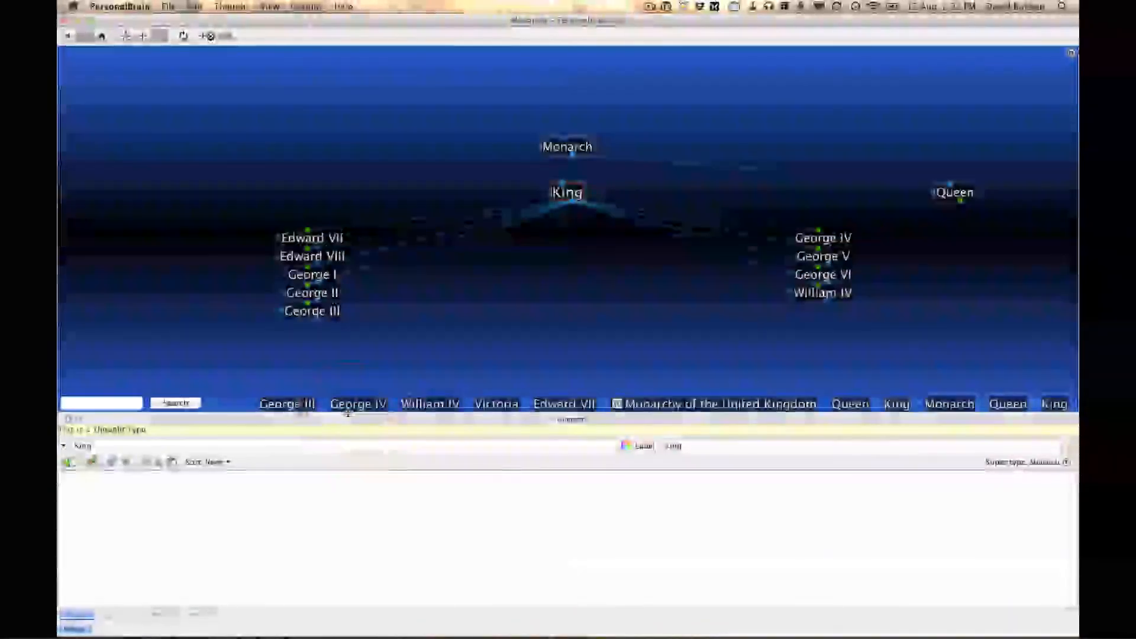
# Step: Run a report listing all thoughts of the King thought type
pyautogui.click(157, 614)
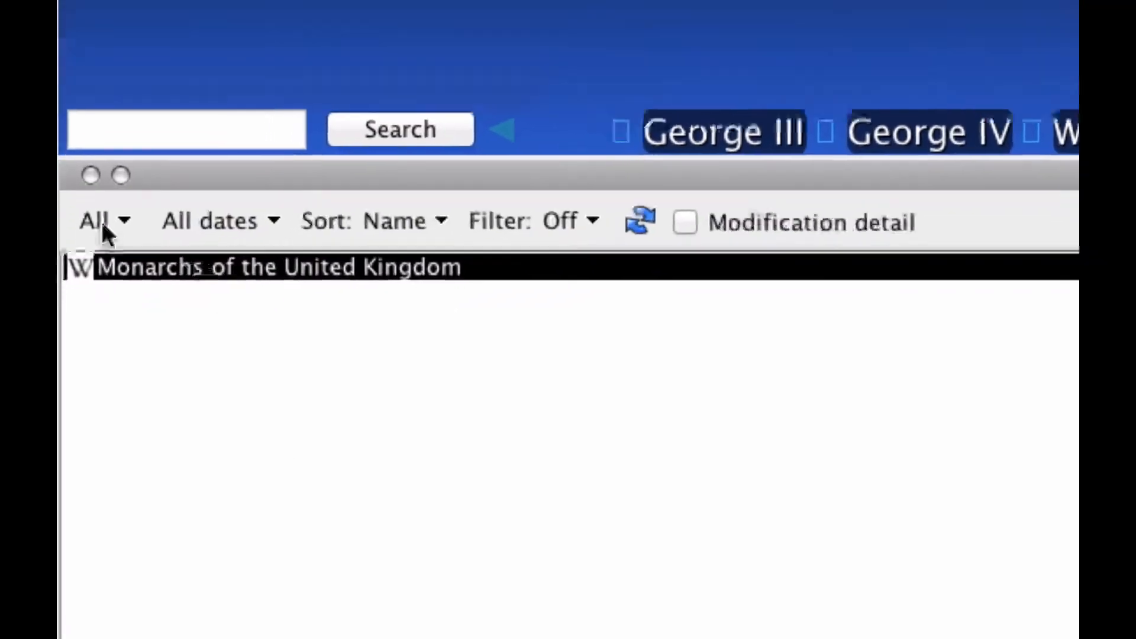
pyautogui.click(106, 313)
pyautogui.moveTo(168, 223)
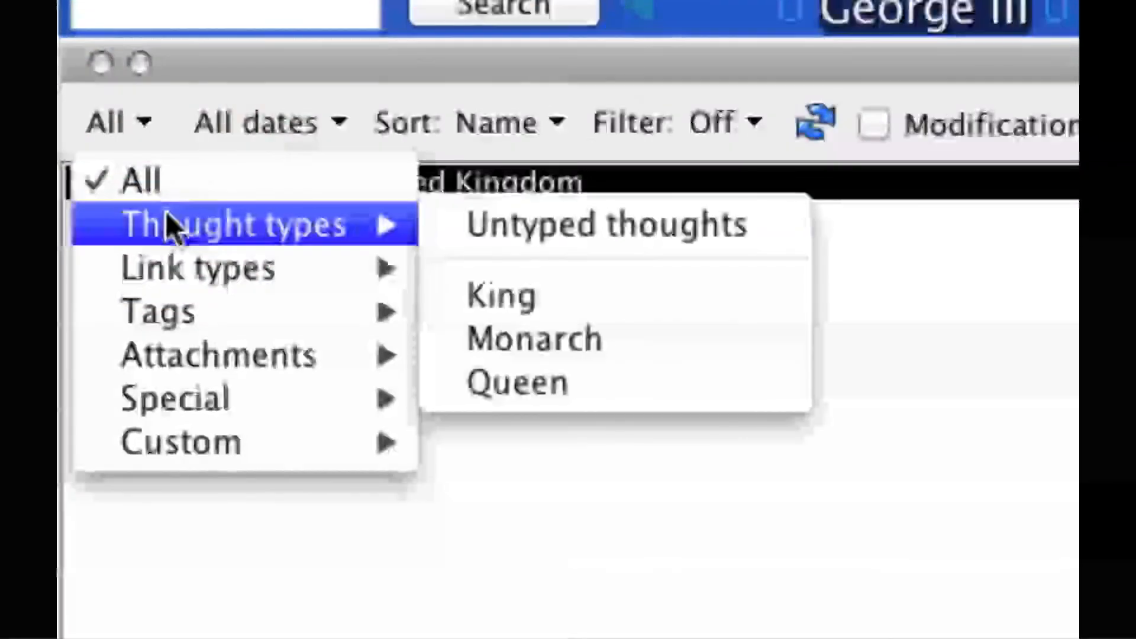
pyautogui.click(497, 294)
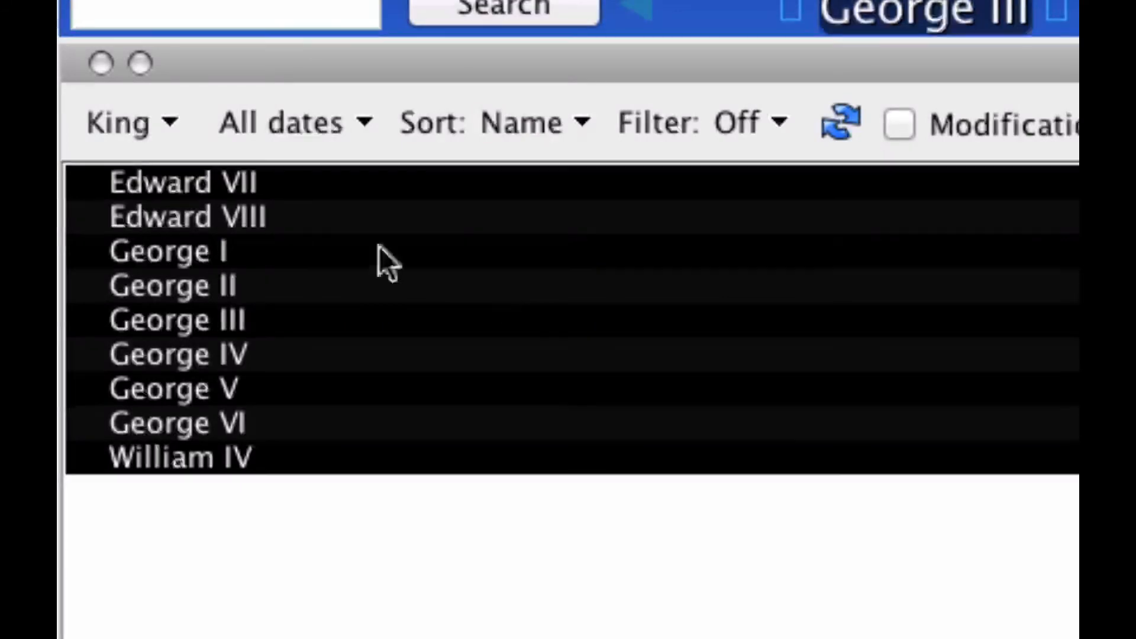
# Step: Switch the report to the Queen thought type for all dates and refresh it
pyautogui.click(157, 132)
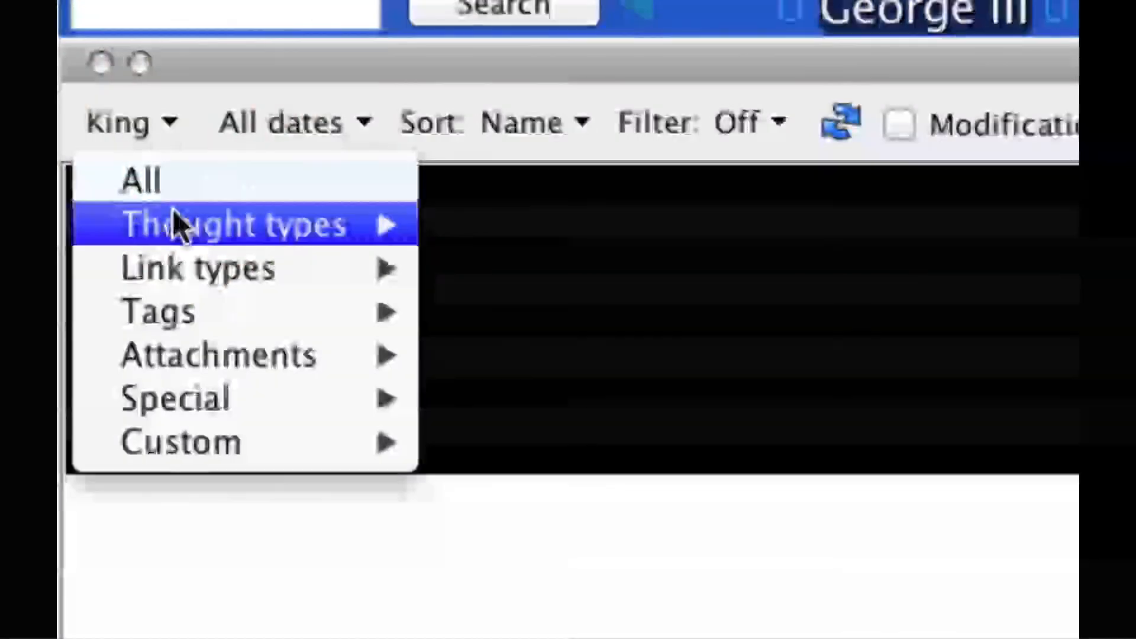
pyautogui.moveTo(175, 218)
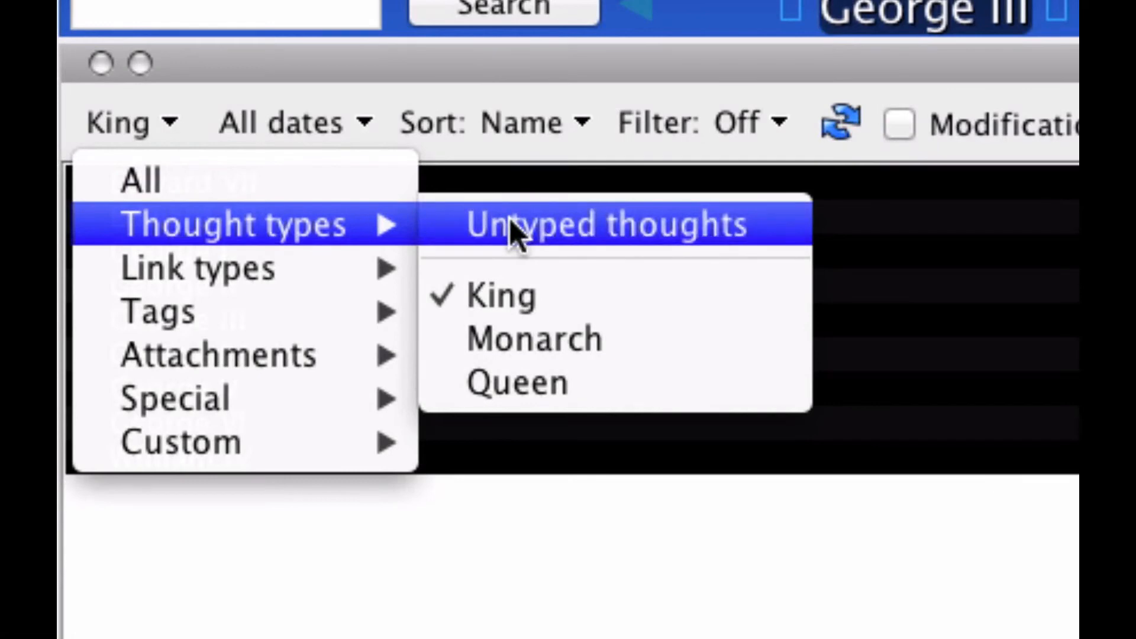
pyautogui.click(517, 392)
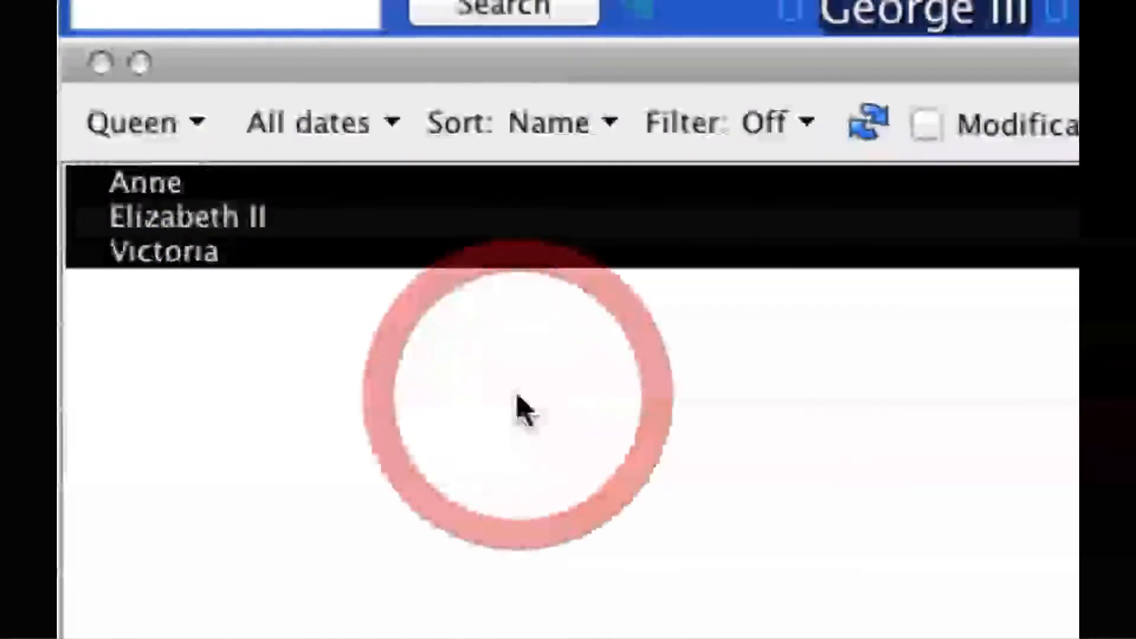
pyautogui.click(868, 130)
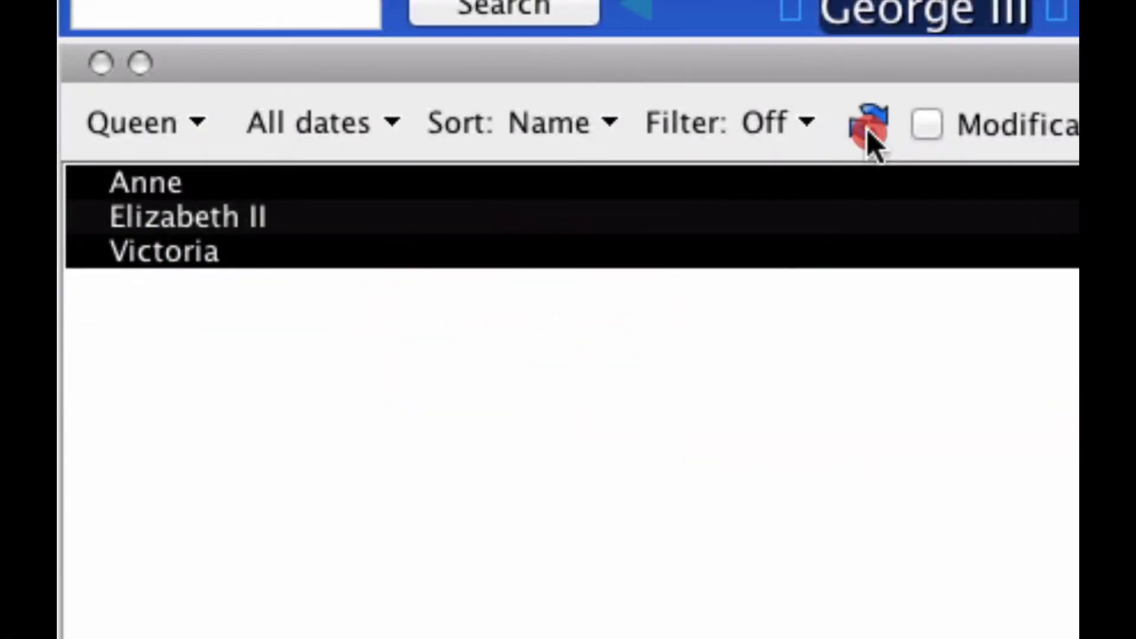
pyautogui.moveTo(868, 129); pyautogui.dragTo(896, 156)
# Step: Change the report to list all thoughts of the Monarch thought type
pyautogui.click(194, 126)
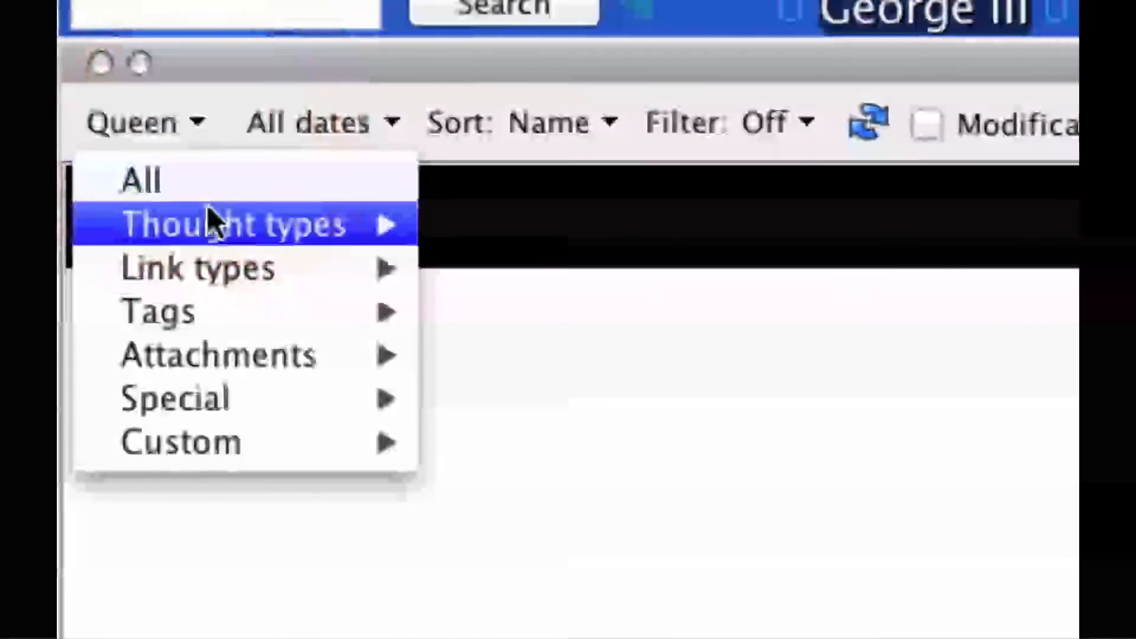
pyautogui.moveTo(208, 221)
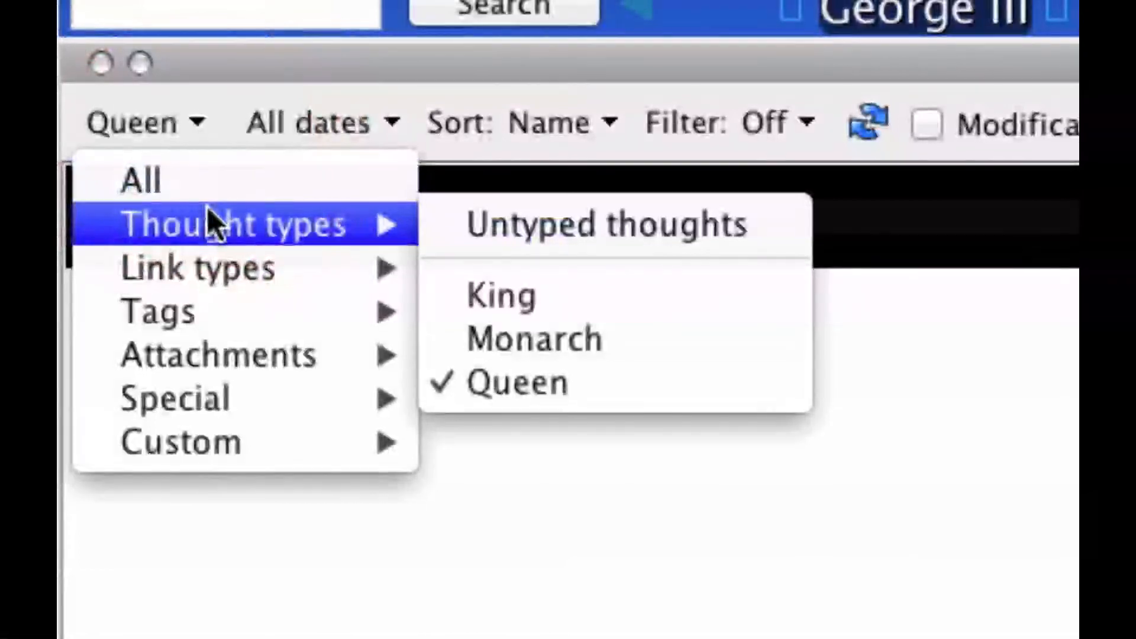
pyautogui.click(523, 333)
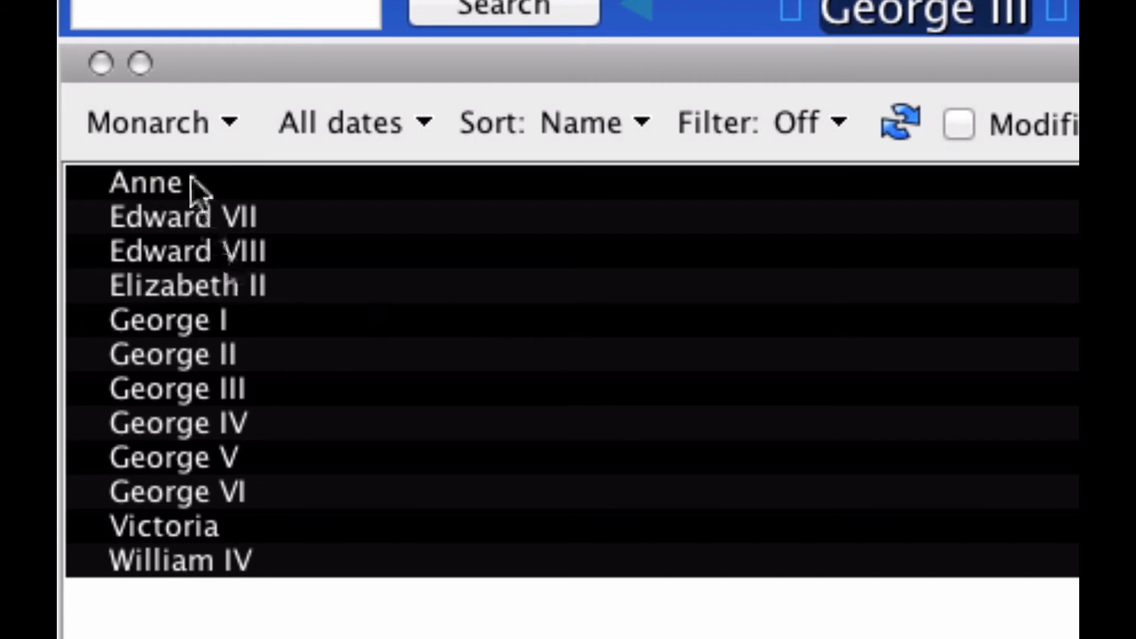
# Step: Open Anne, Edward VII, Edward VIII, Elizabeth II and George I from the report in turn to examine their types
pyautogui.click(166, 187)
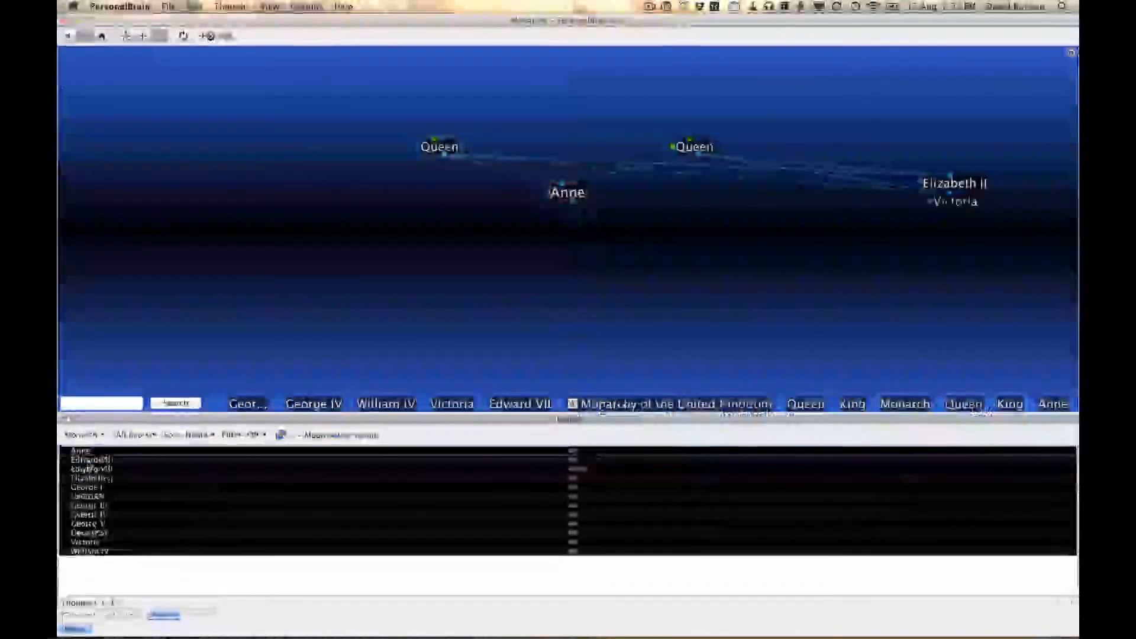
pyautogui.click(90, 468)
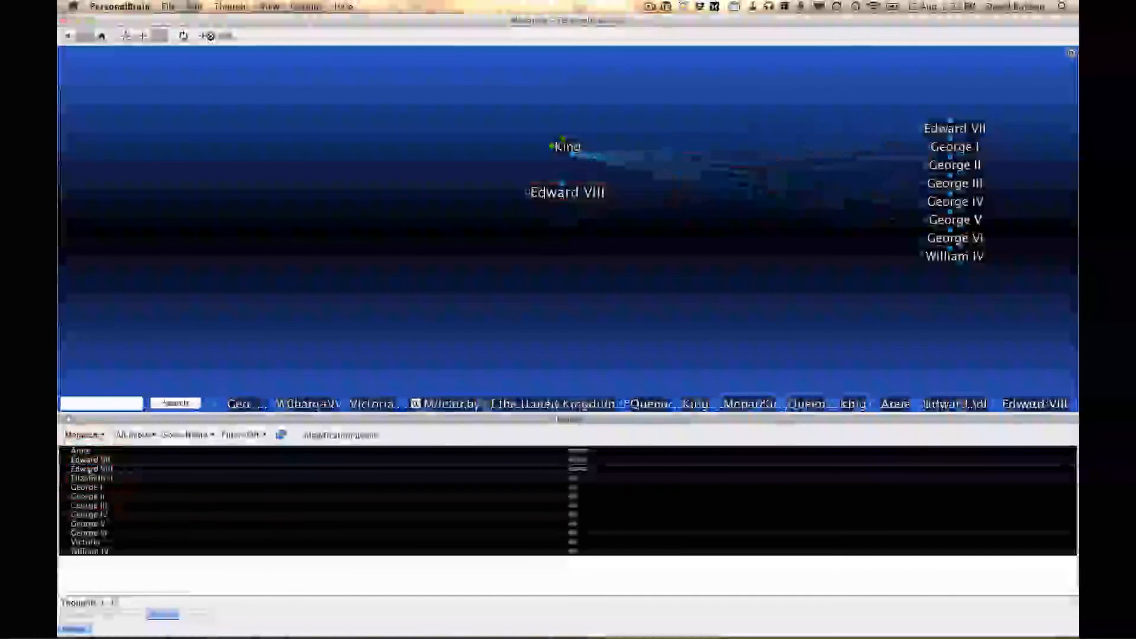
pyautogui.click(88, 479)
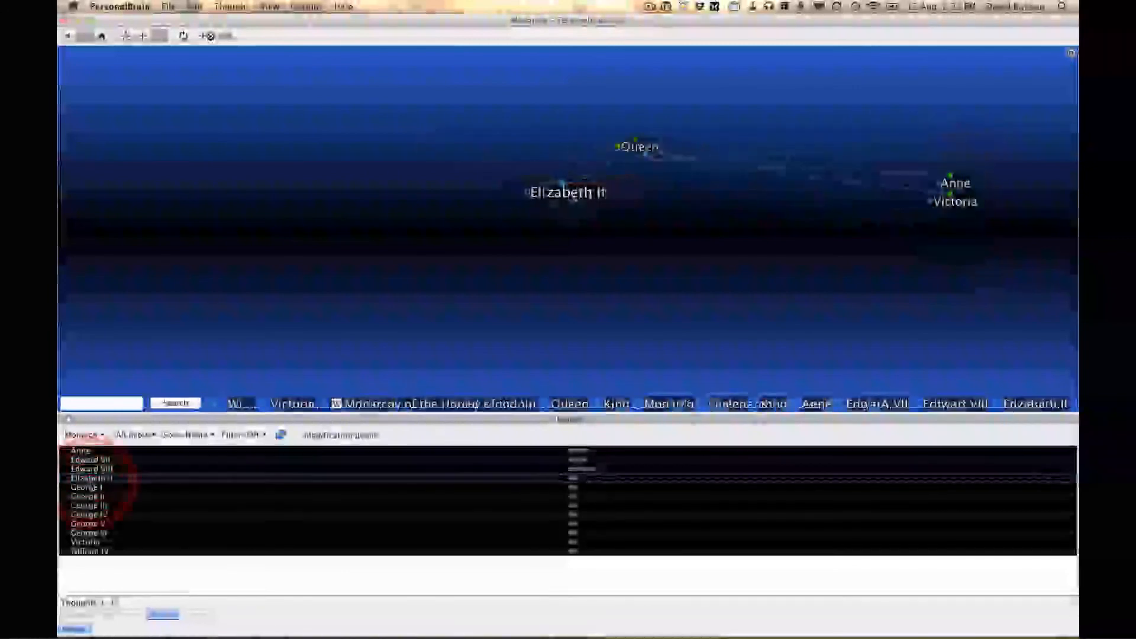
pyautogui.click(88, 488)
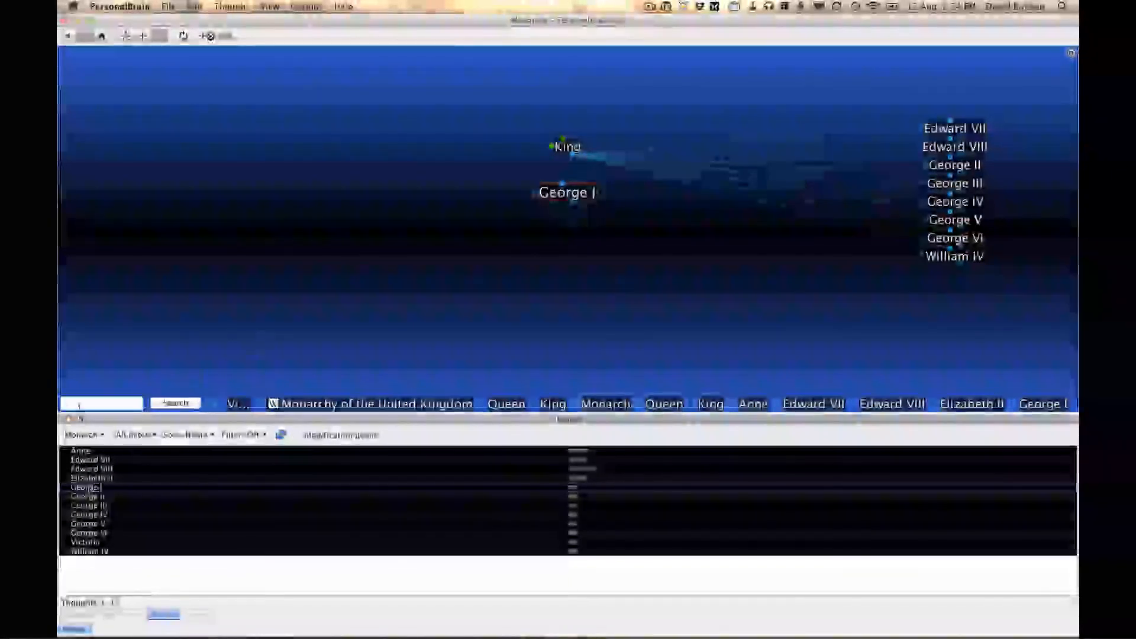
# Step: Search for "monarch" and make the Monarch type the active thought
pyautogui.click(79, 403)
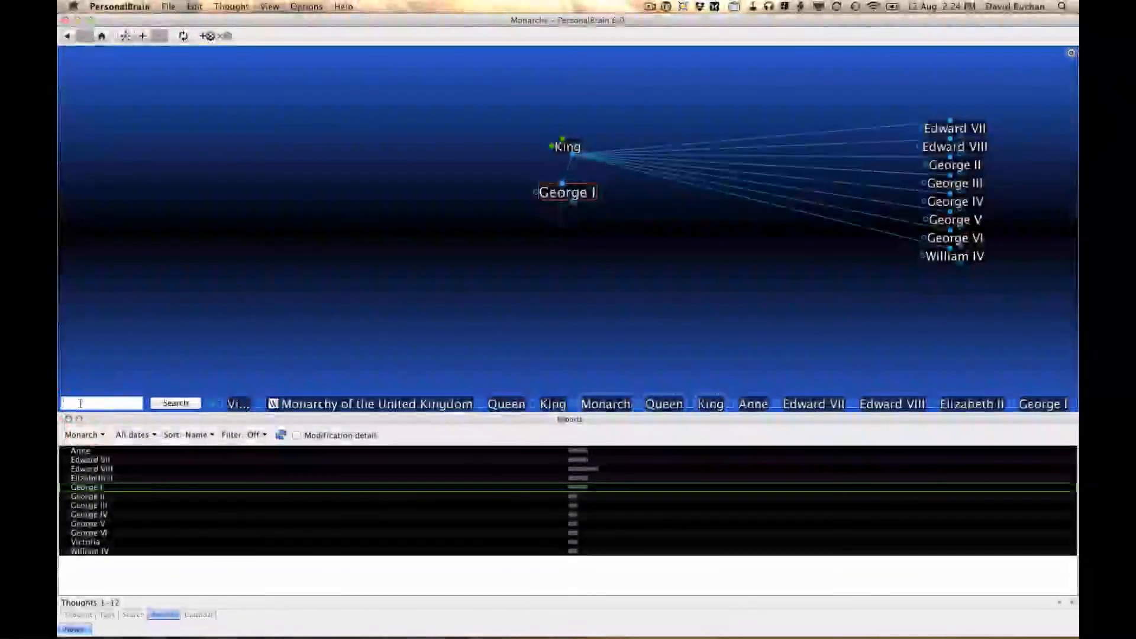
pyautogui.write('monarch')
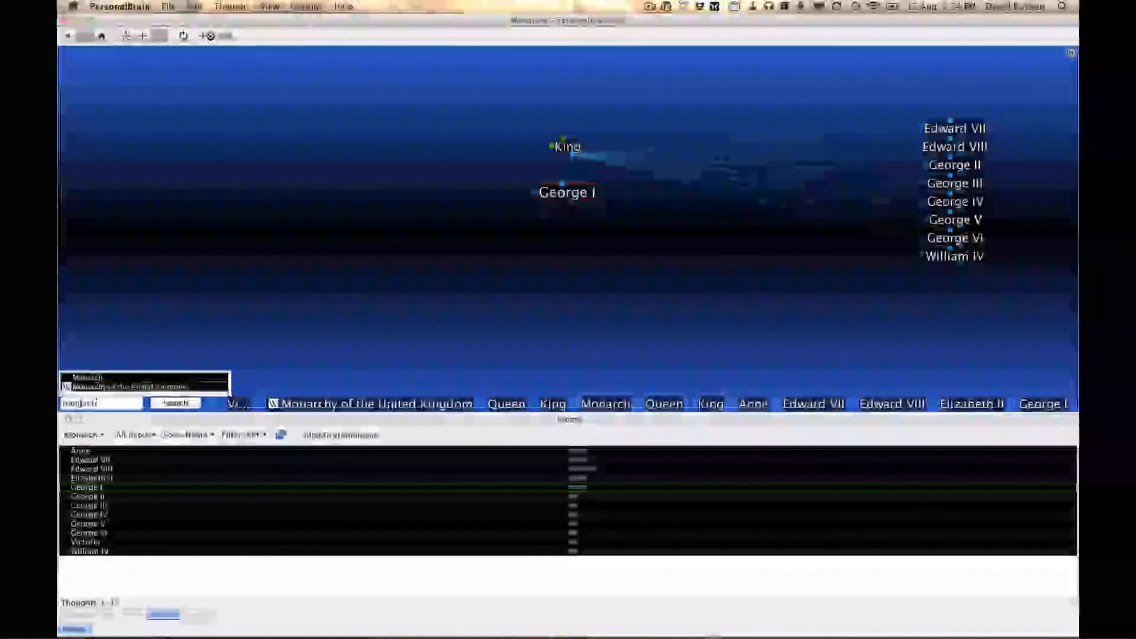
pyautogui.press('Return')
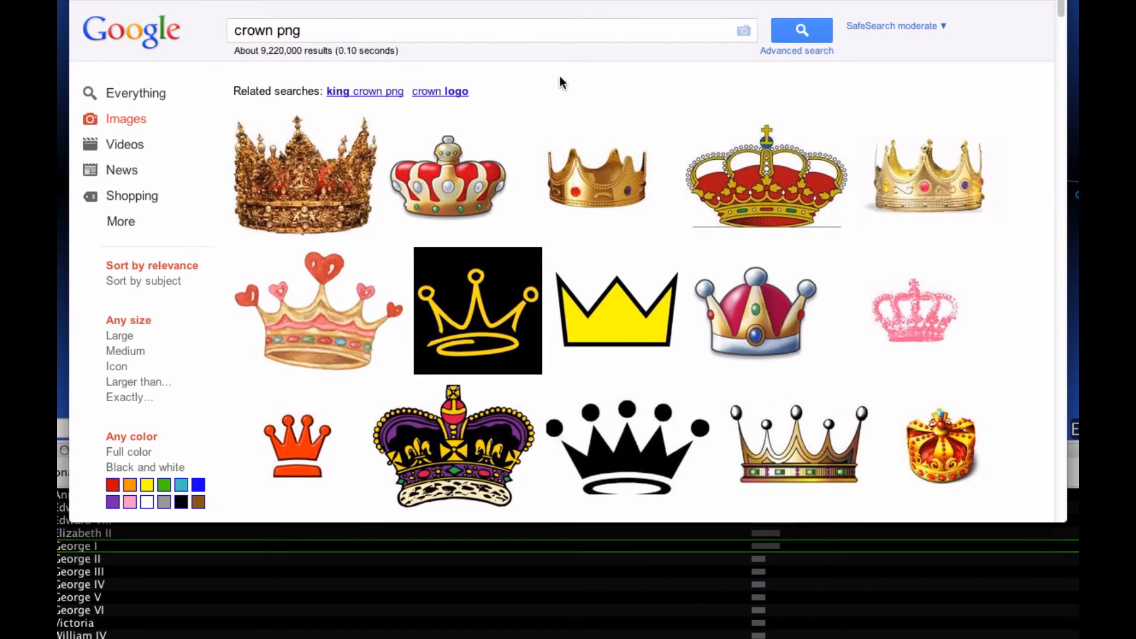
# Step: In the web browser, open the red and gold crown 1211793950.png from the "crown png" image results and copy the image
pyautogui.moveTo(459, 178)
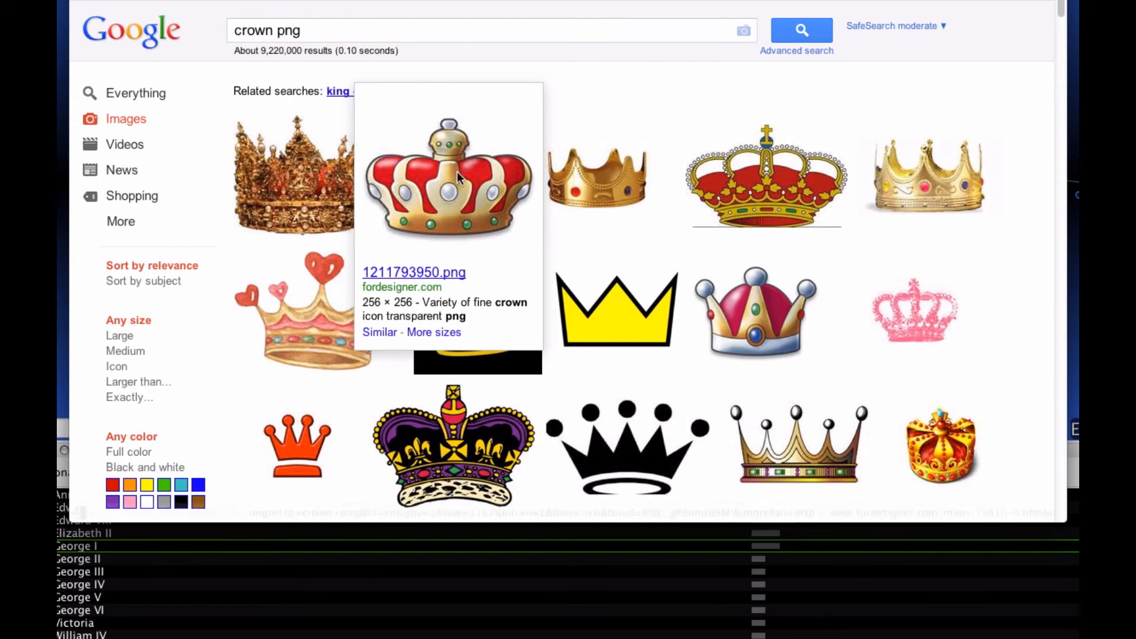
pyautogui.click(459, 179)
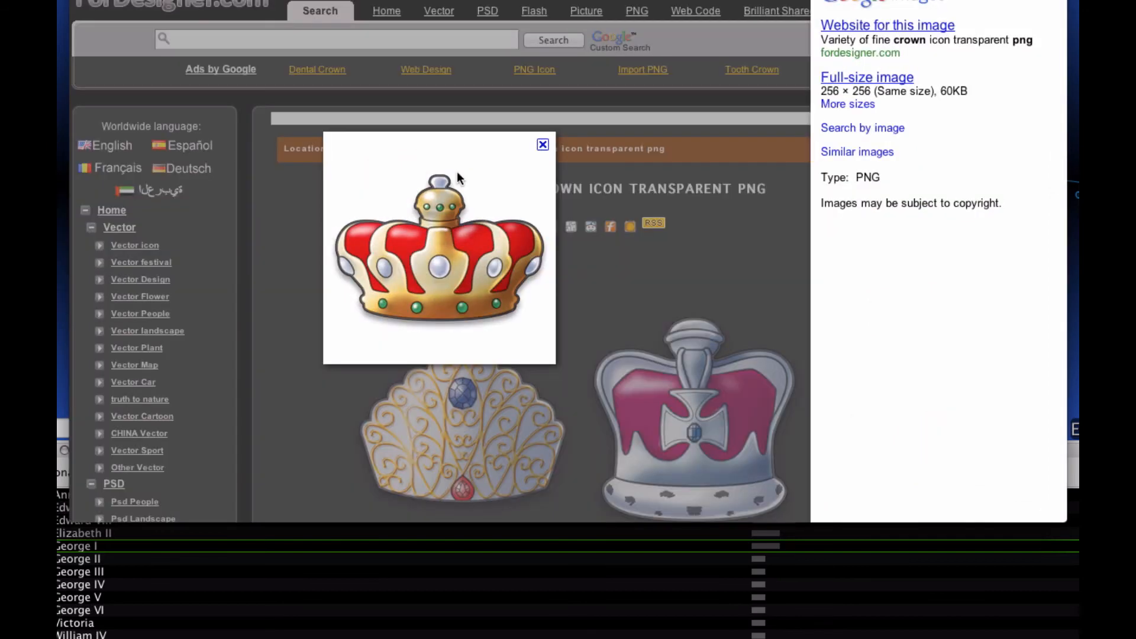
pyautogui.rightClick(447, 261)
pyautogui.click(520, 396)
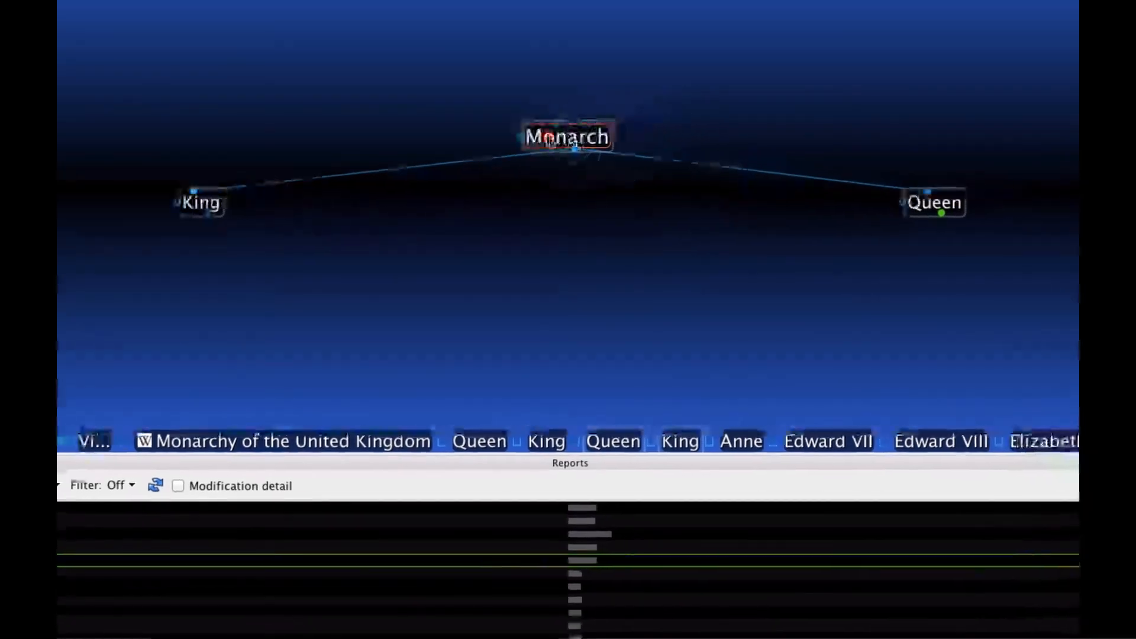
# Step: Back in PersonalBrain, paste the copied crown image as the Monarch type's thought icon
pyautogui.rightClick(550, 139)
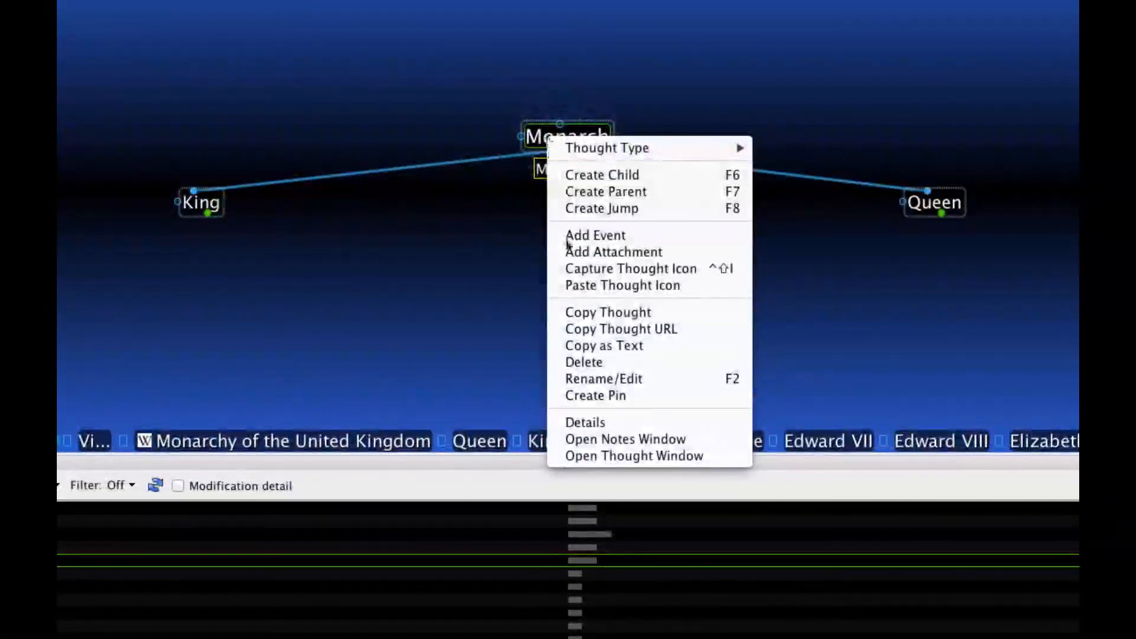
pyautogui.click(579, 286)
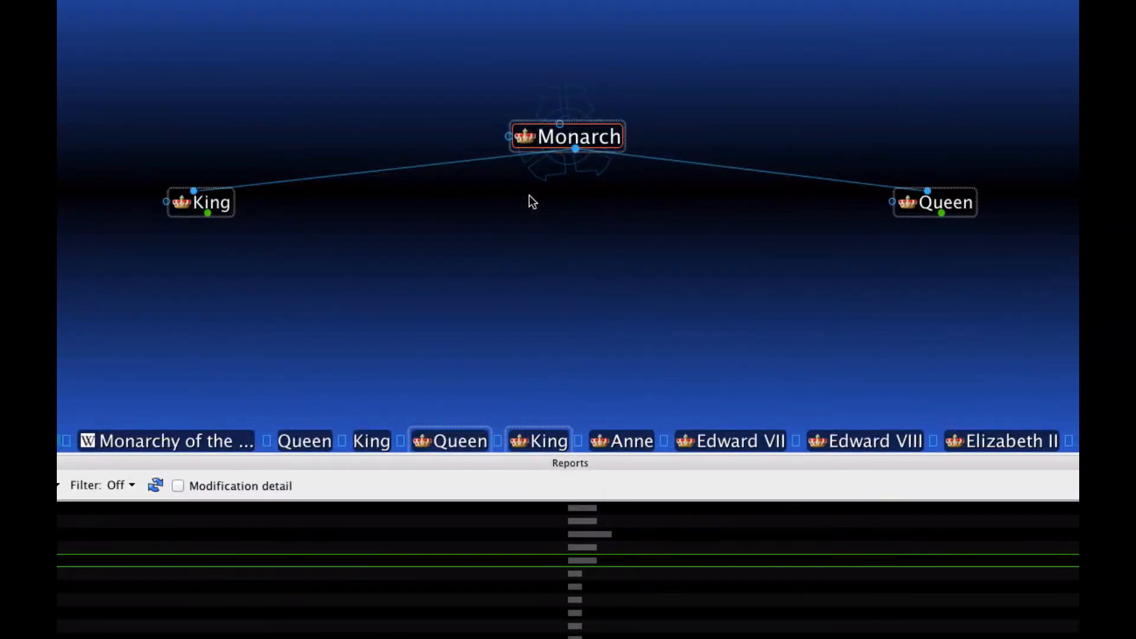
pyautogui.moveTo(525, 137)
pyautogui.rightClick(601, 148)
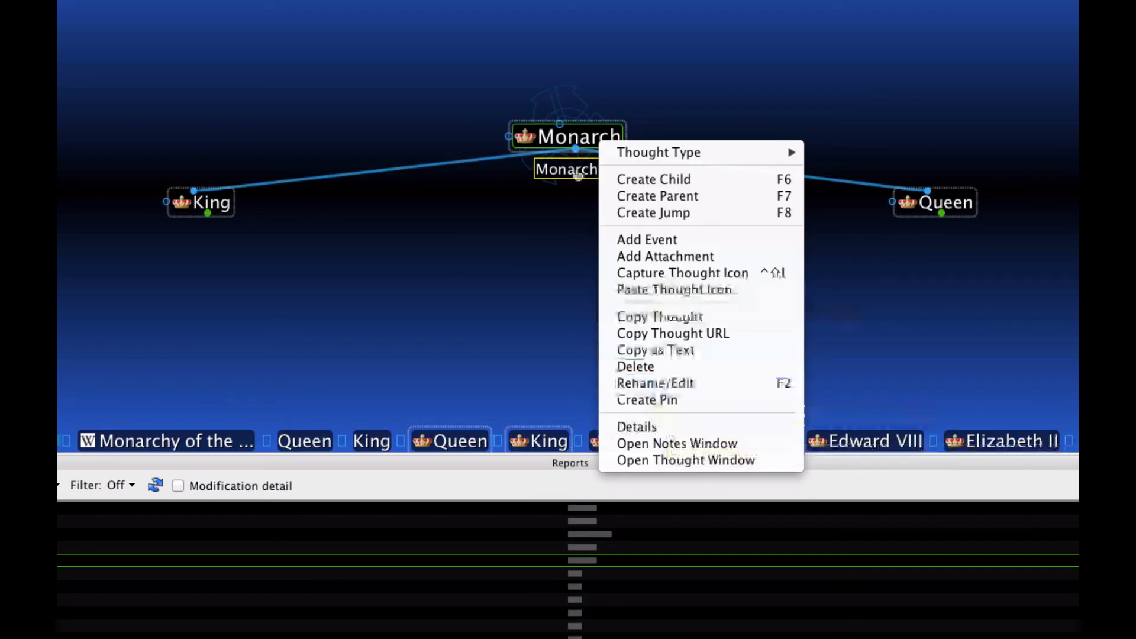
pyautogui.click(507, 59)
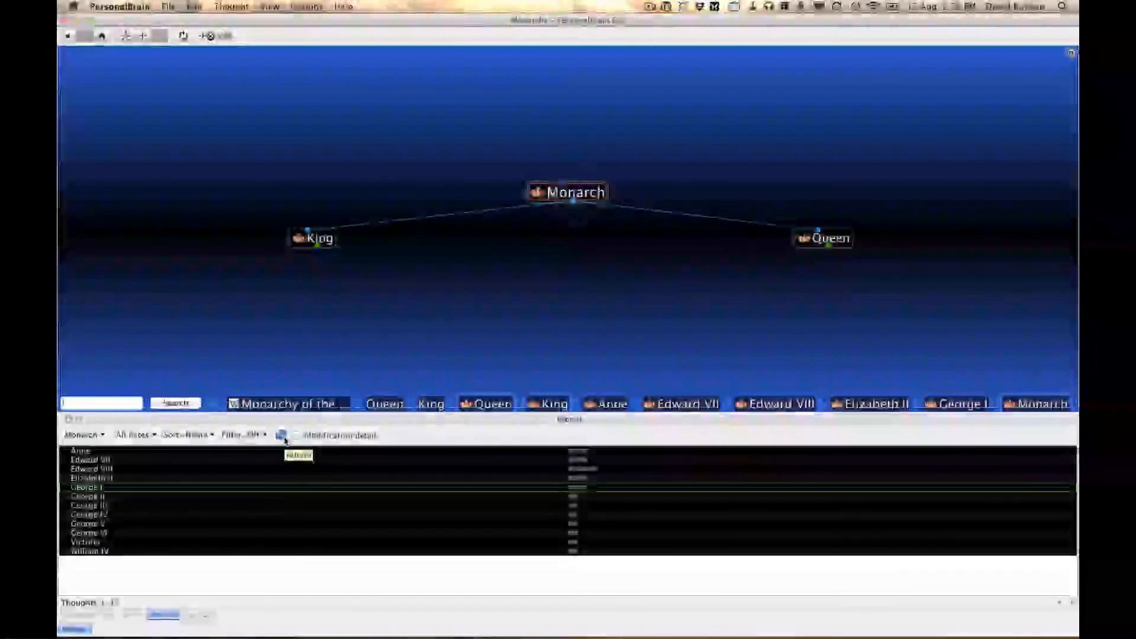
# Step: Refresh the Monarch report and open Victoria from it to check the inherited crown icon
pyautogui.click(282, 436)
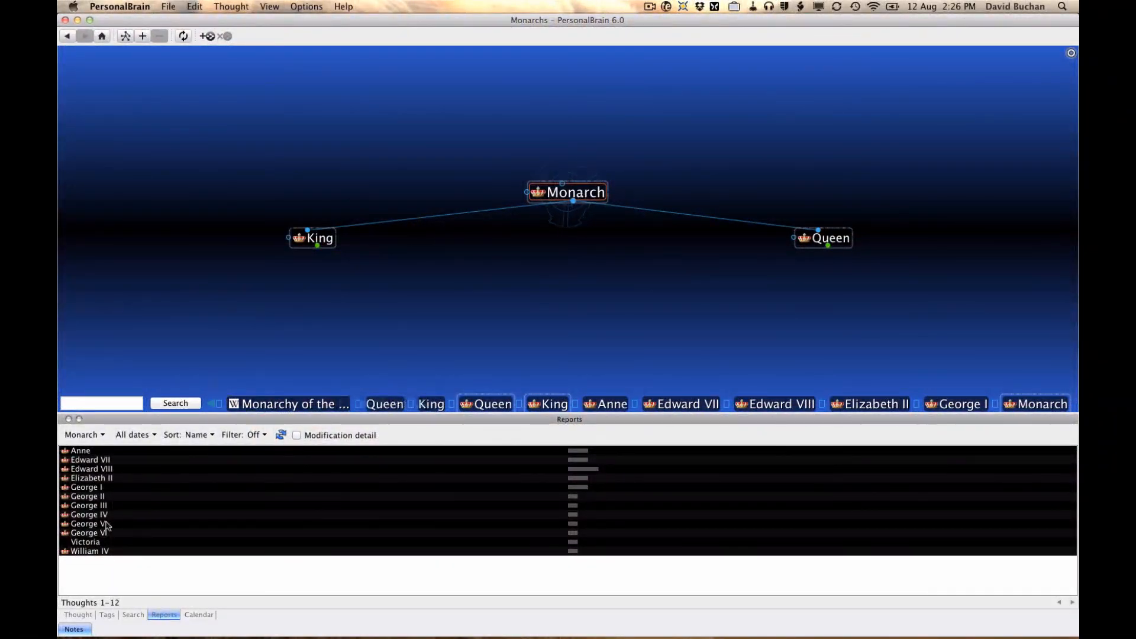
pyautogui.click(84, 542)
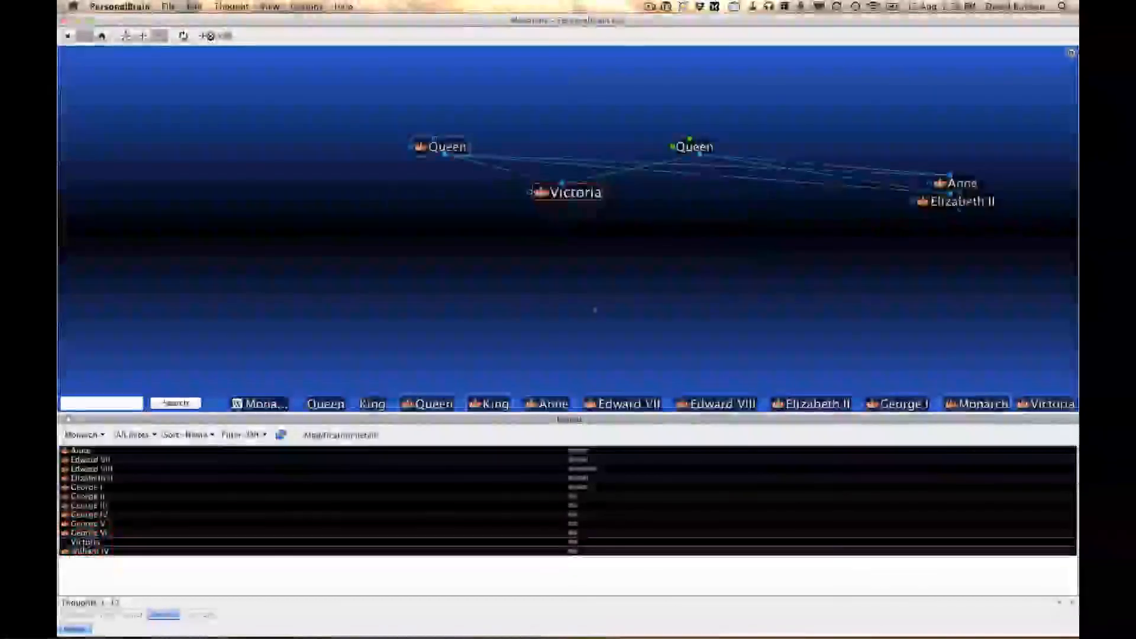
pyautogui.rightClick(602, 309)
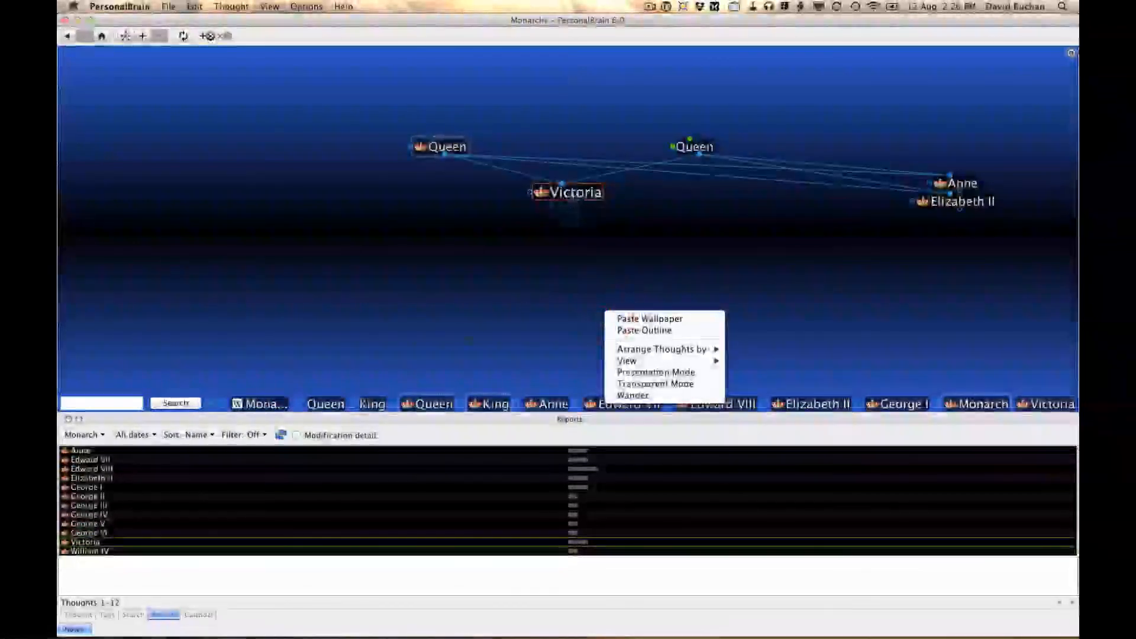
pyautogui.click(507, 294)
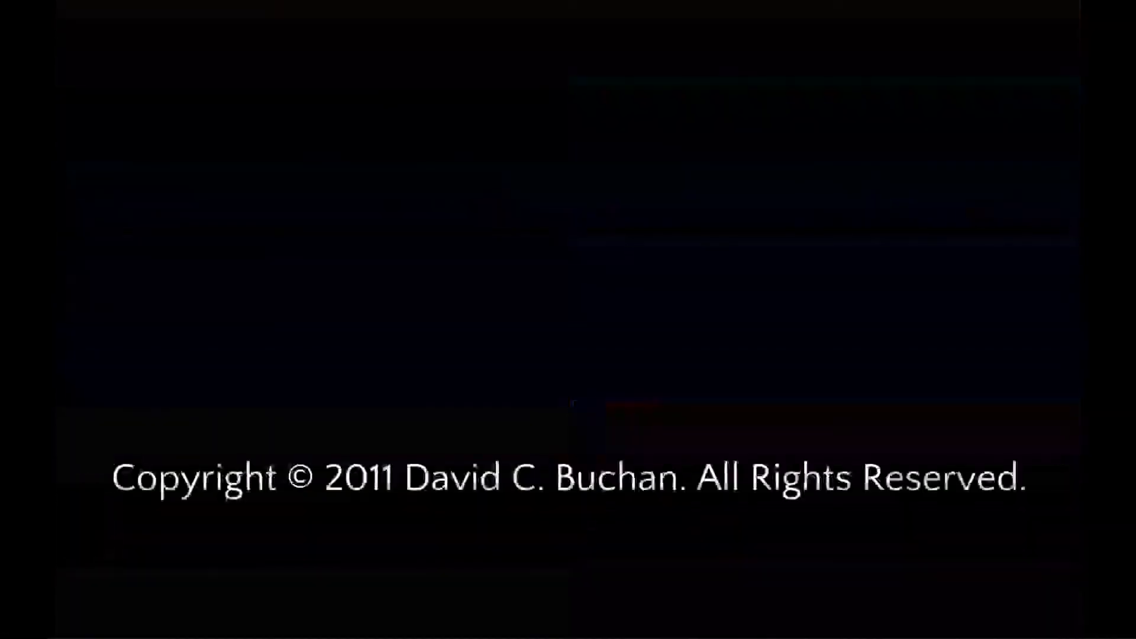